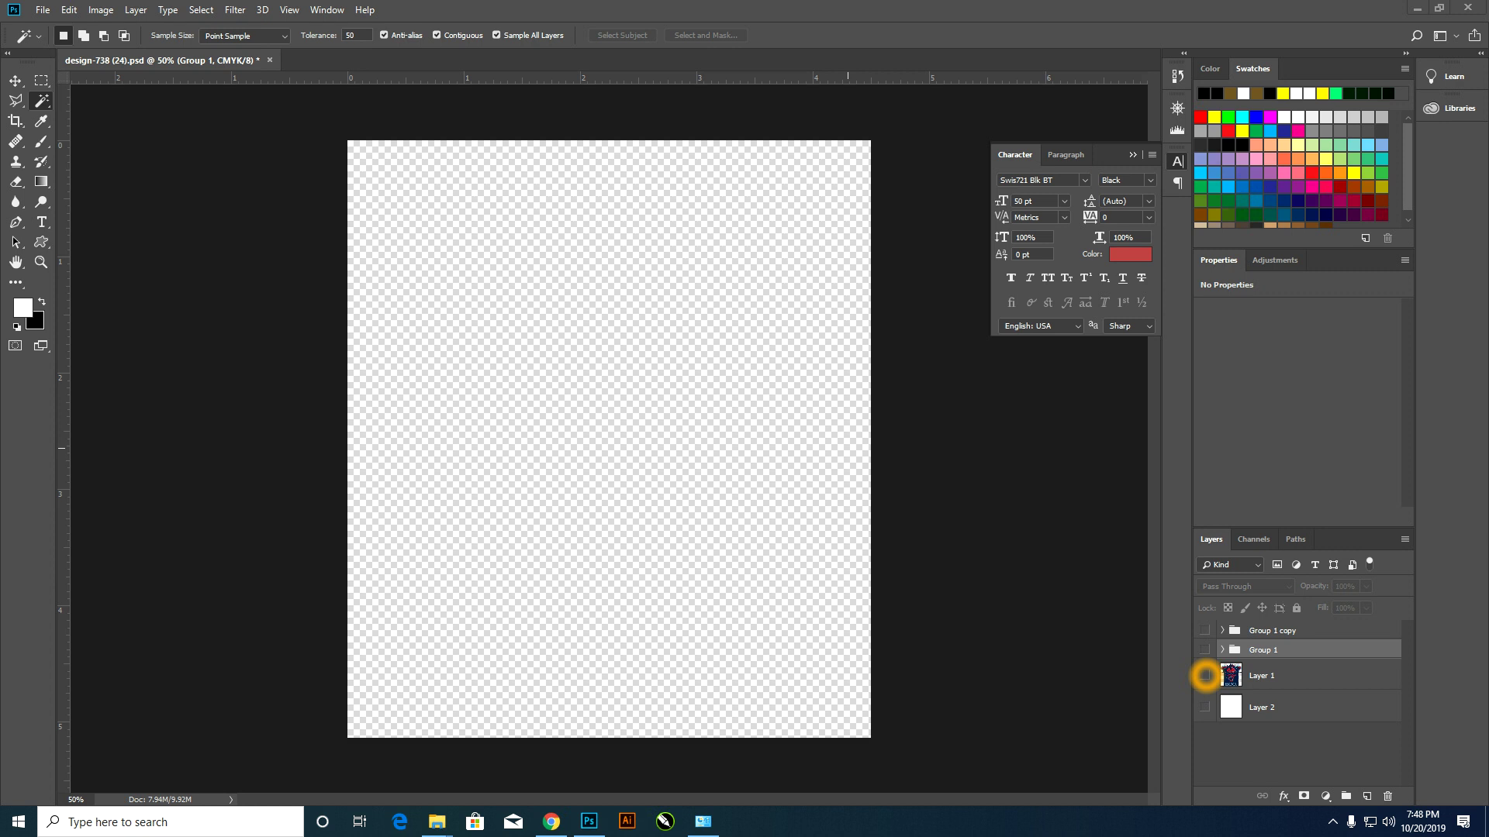
- Show Layer 1's BOO demon artwork and make it the active layer
click(1205, 676)
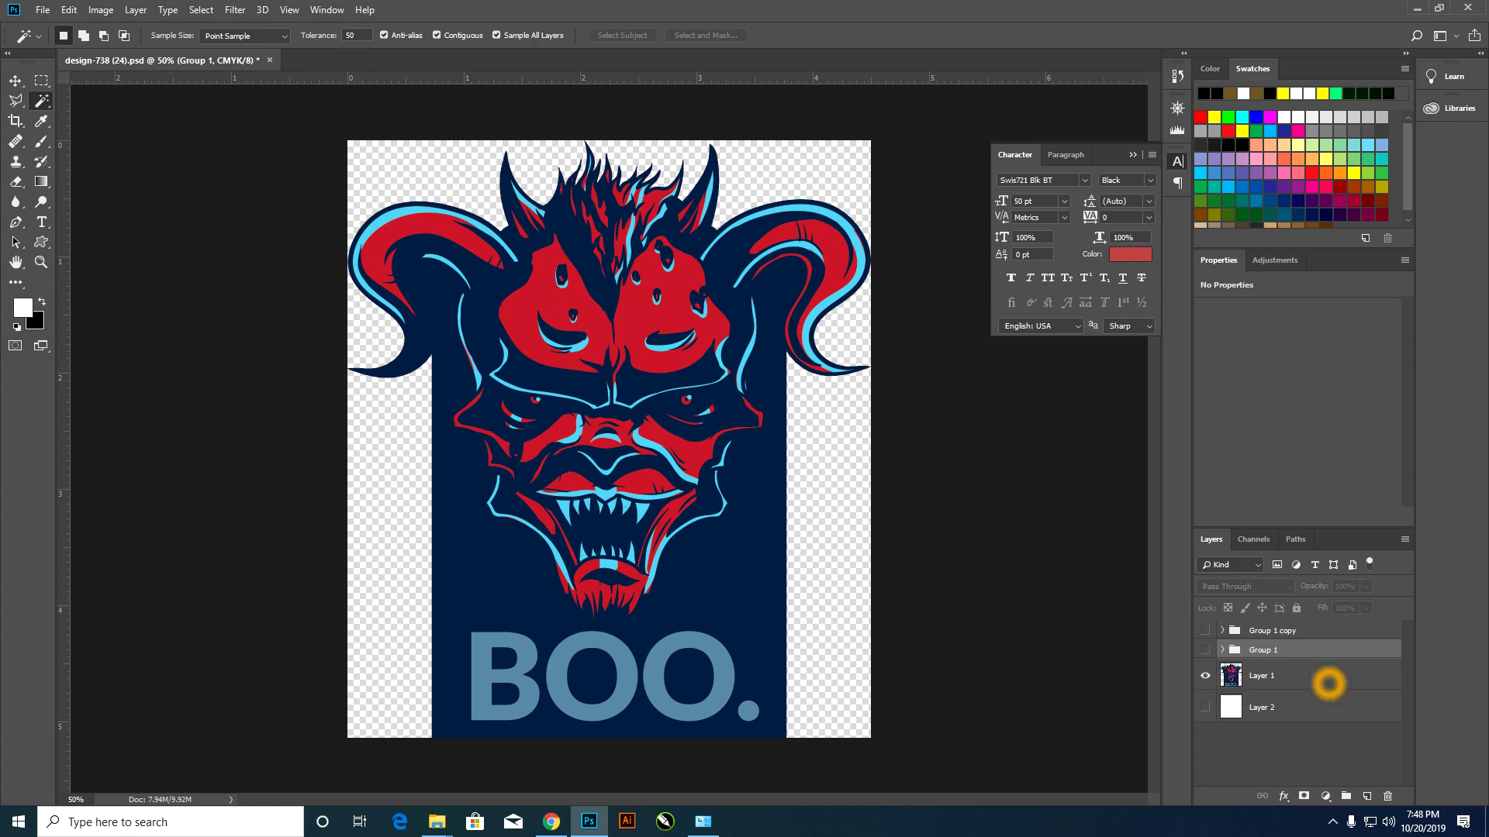
click(1311, 679)
- Duplicate Layer 1 and rename the copy 'red'
mouse_move(1299, 677)
mouse_down()
mouse_move(1299, 792)
mouse_move(1367, 797)
mouse_up()
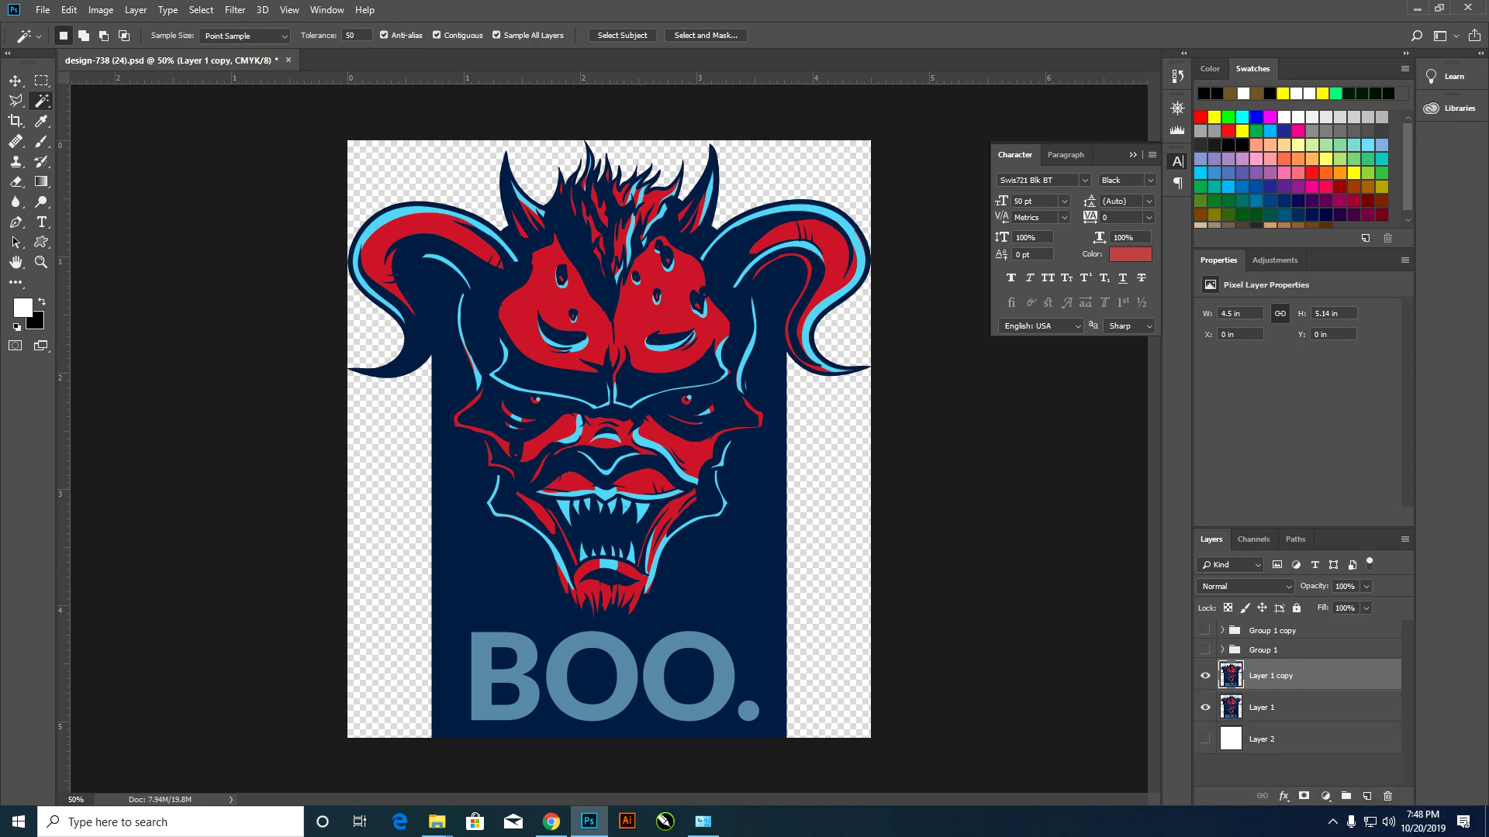
double_click(1272, 676)
text(red)
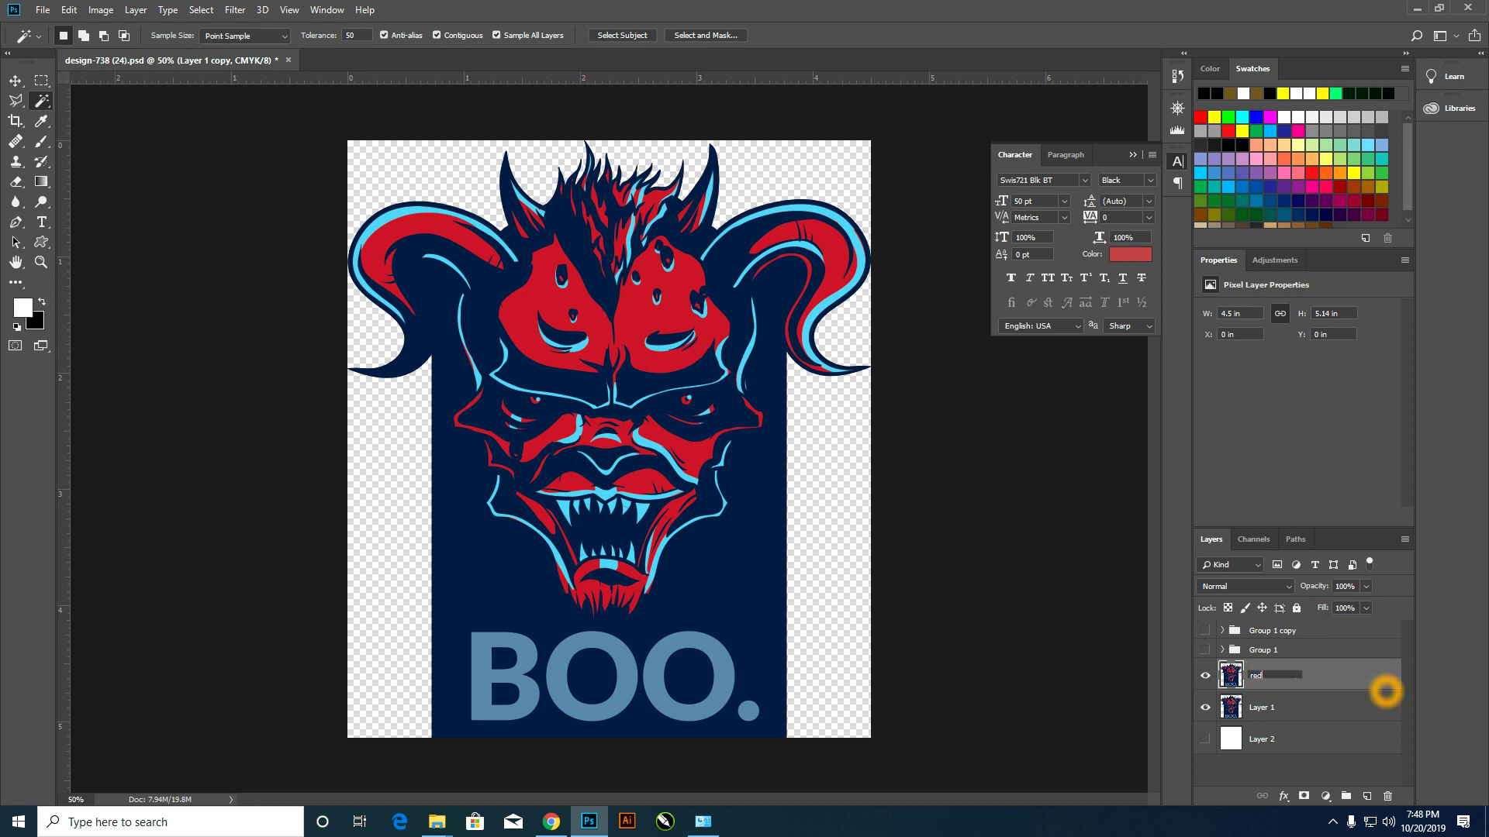
click(1386, 689)
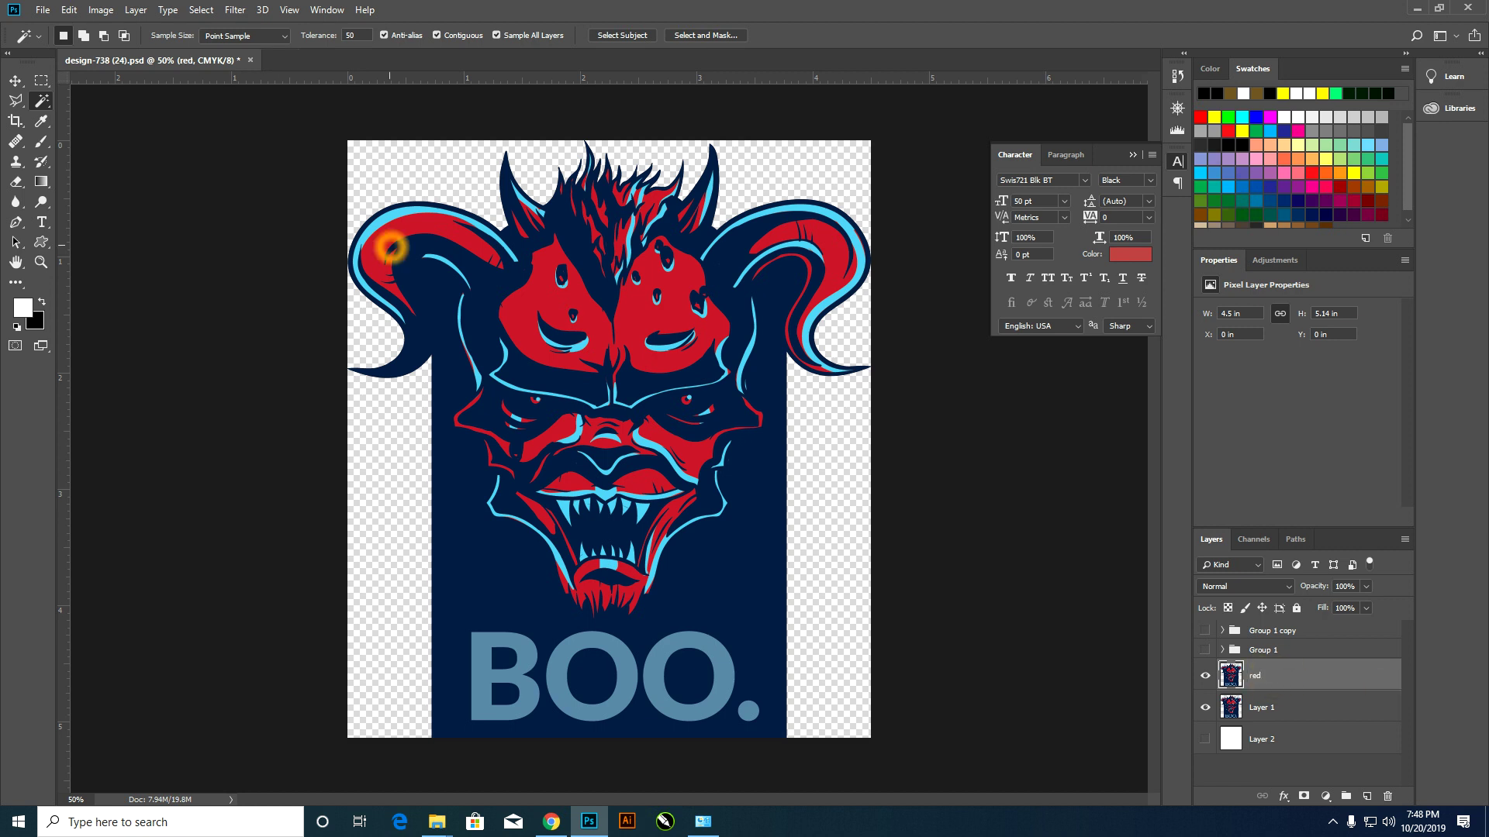
click(41, 101)
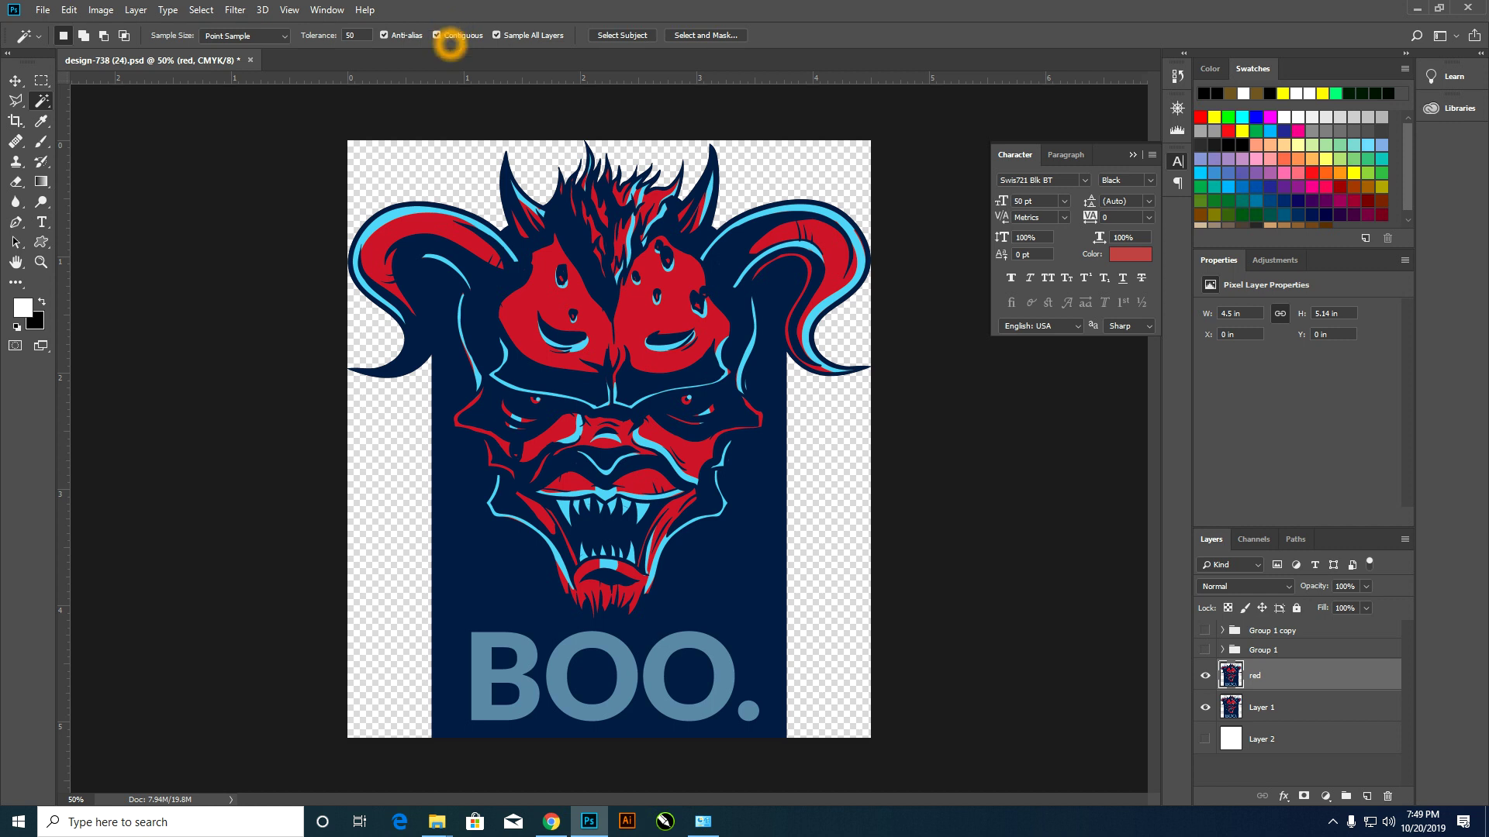
- Select the demon's red areas with the Magic Wand, trying Similar and non-contiguous picks
click(538, 449)
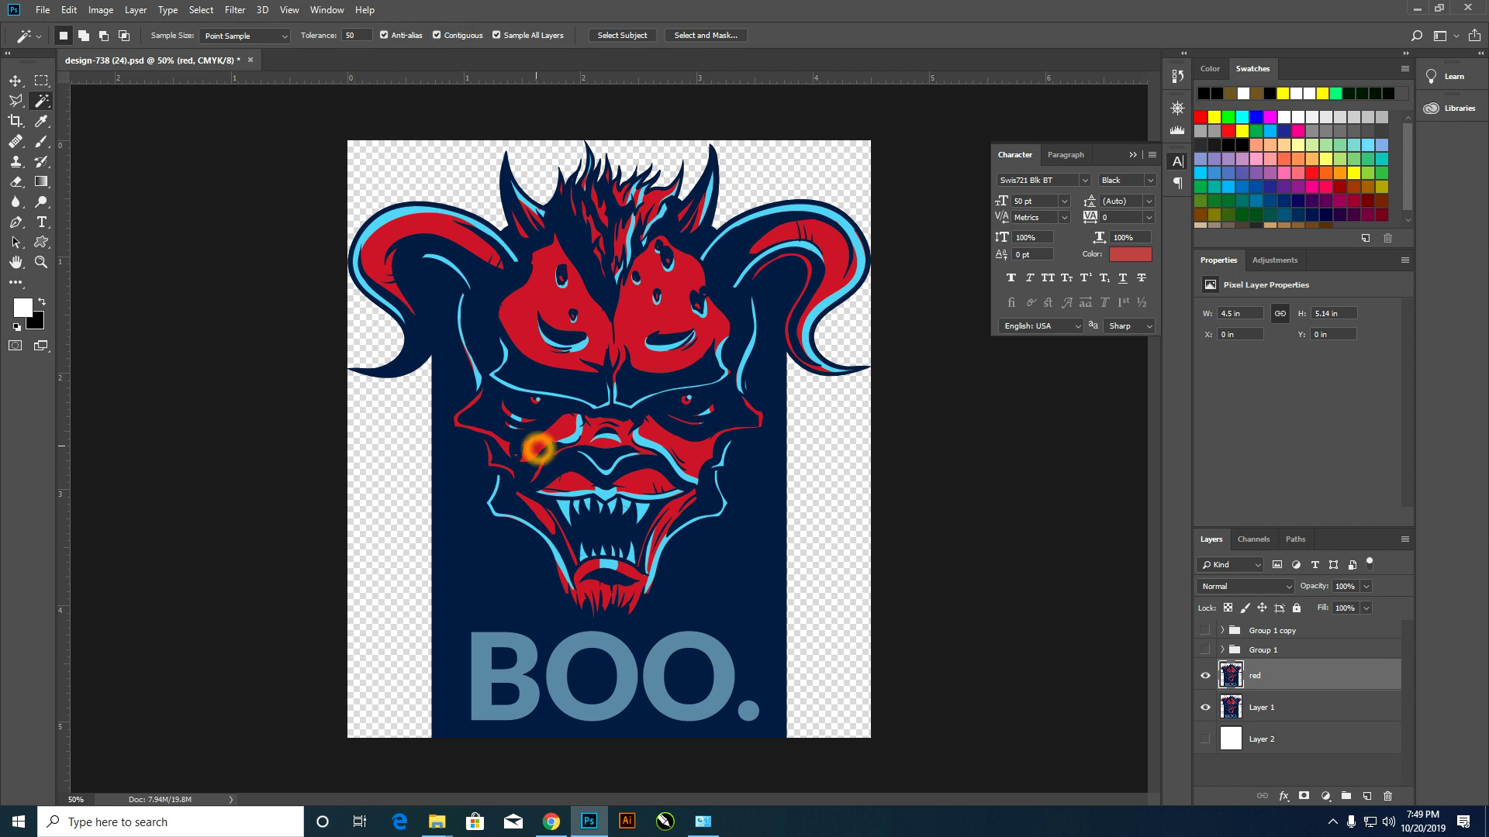
click(544, 445)
click(575, 447)
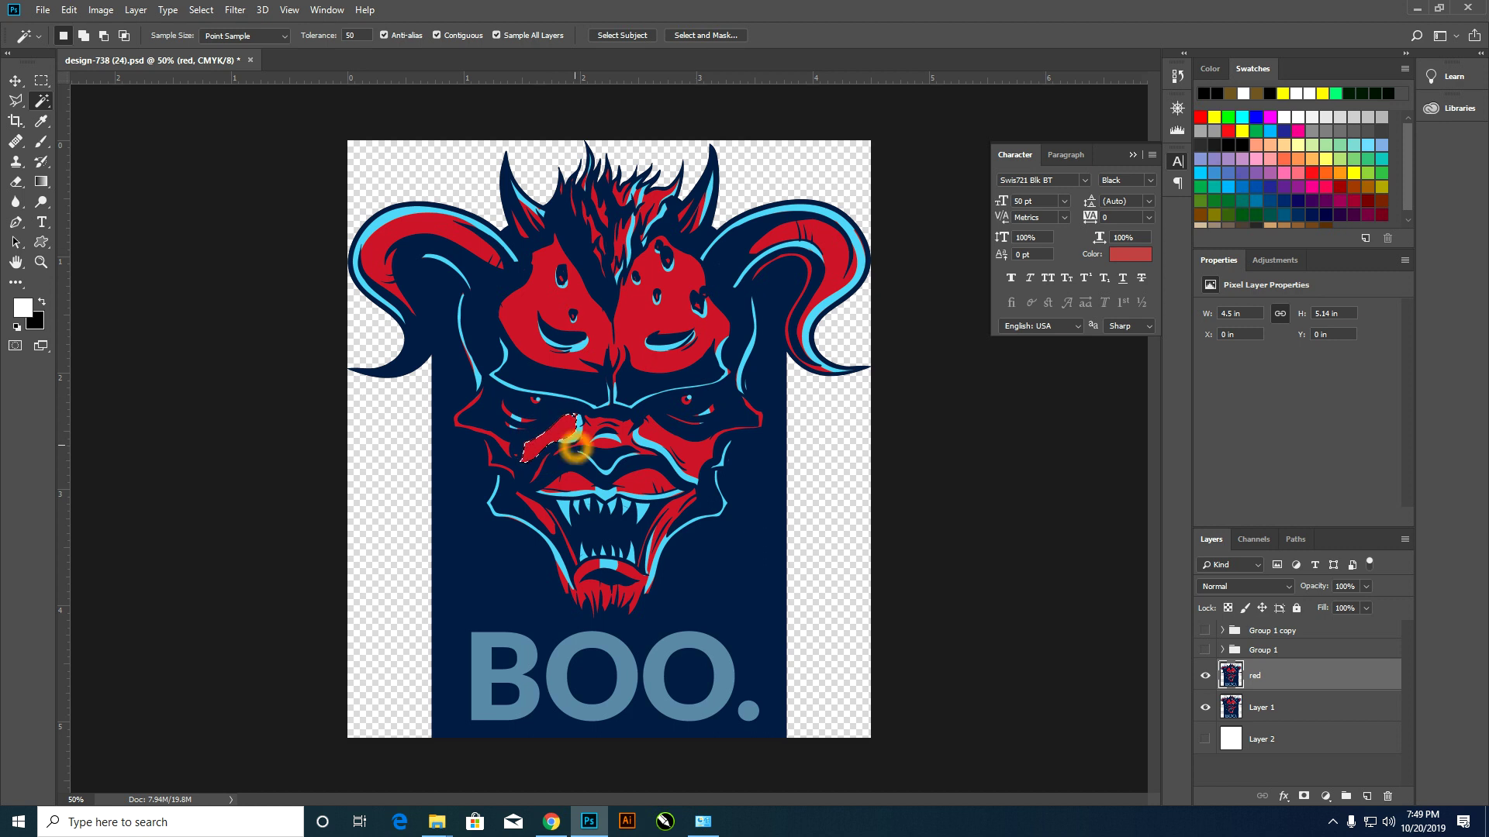
right_click(553, 438)
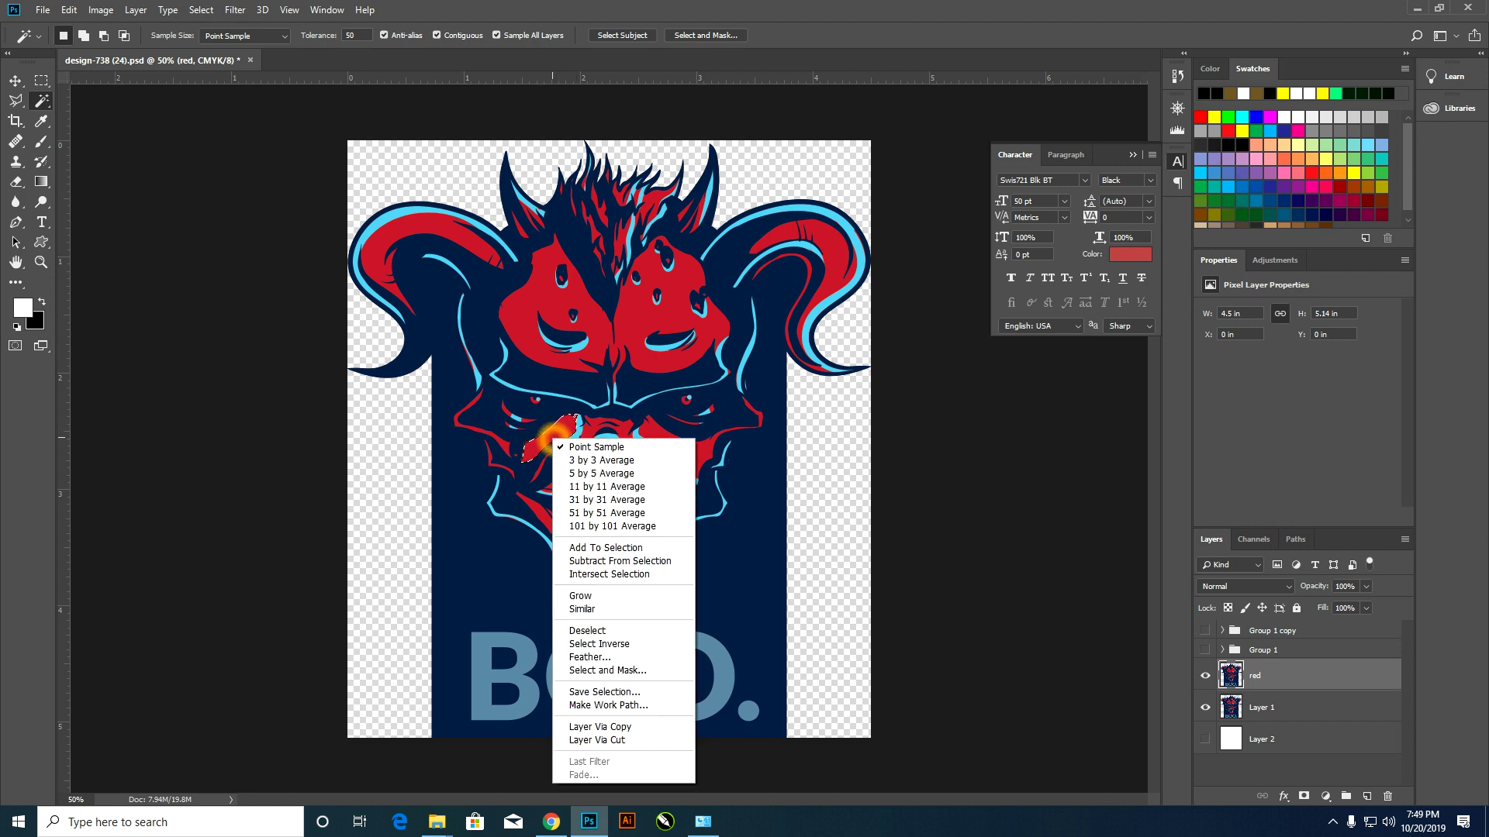
click(614, 610)
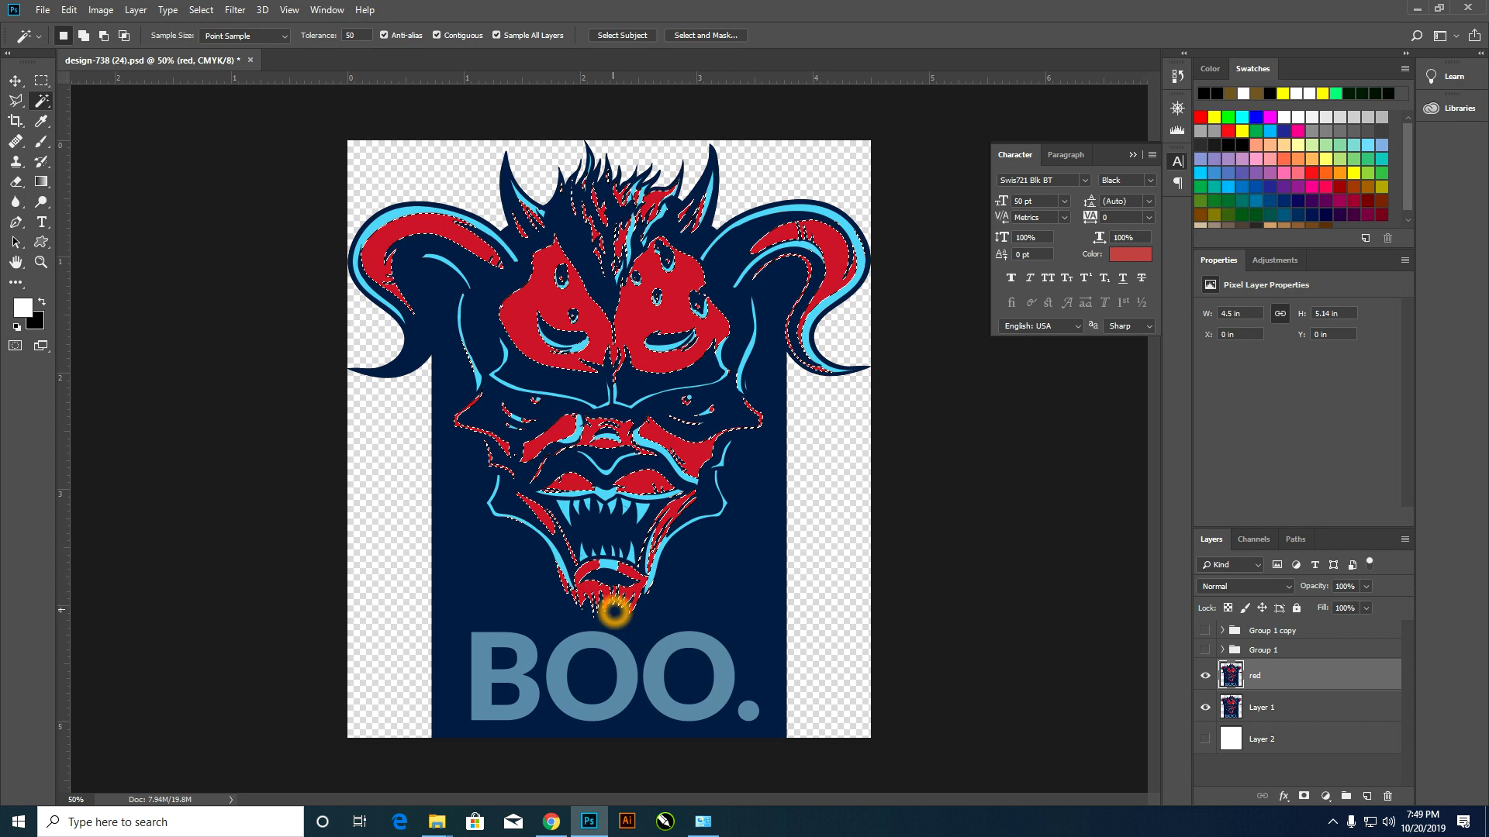
key(ctrl+d)
click(438, 35)
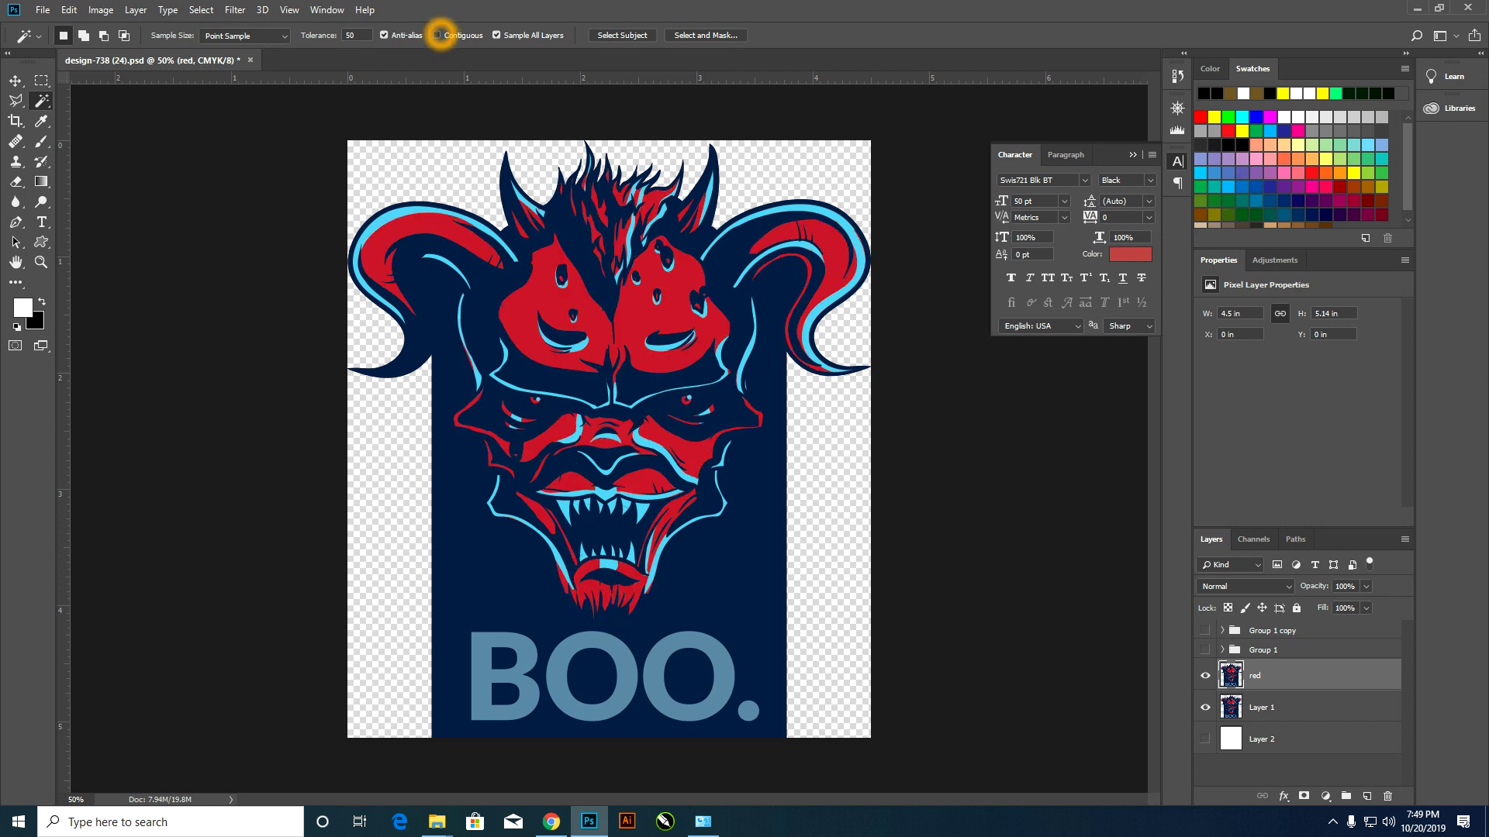
click(573, 484)
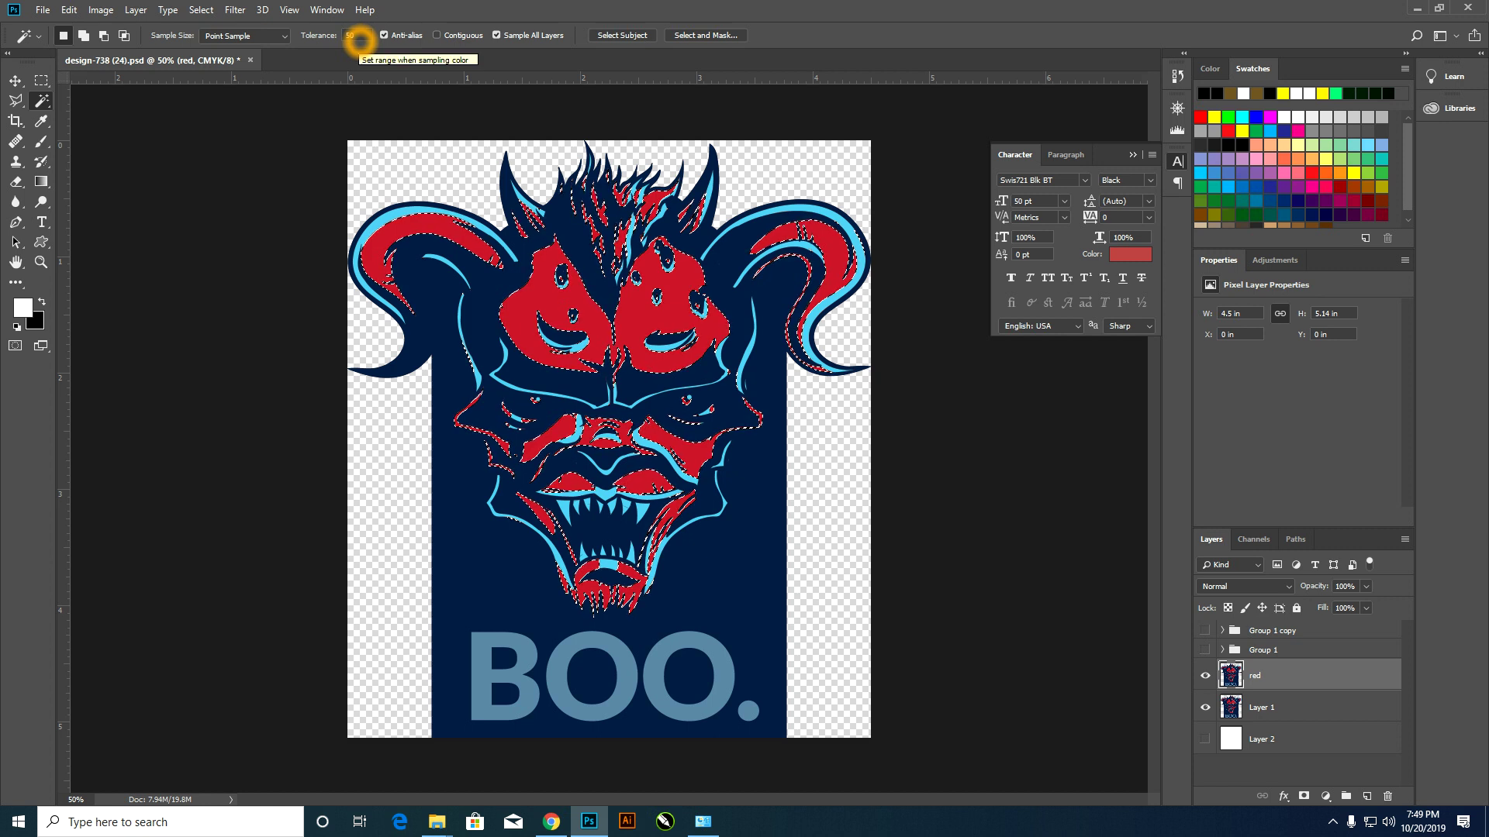
click(391, 79)
click(436, 35)
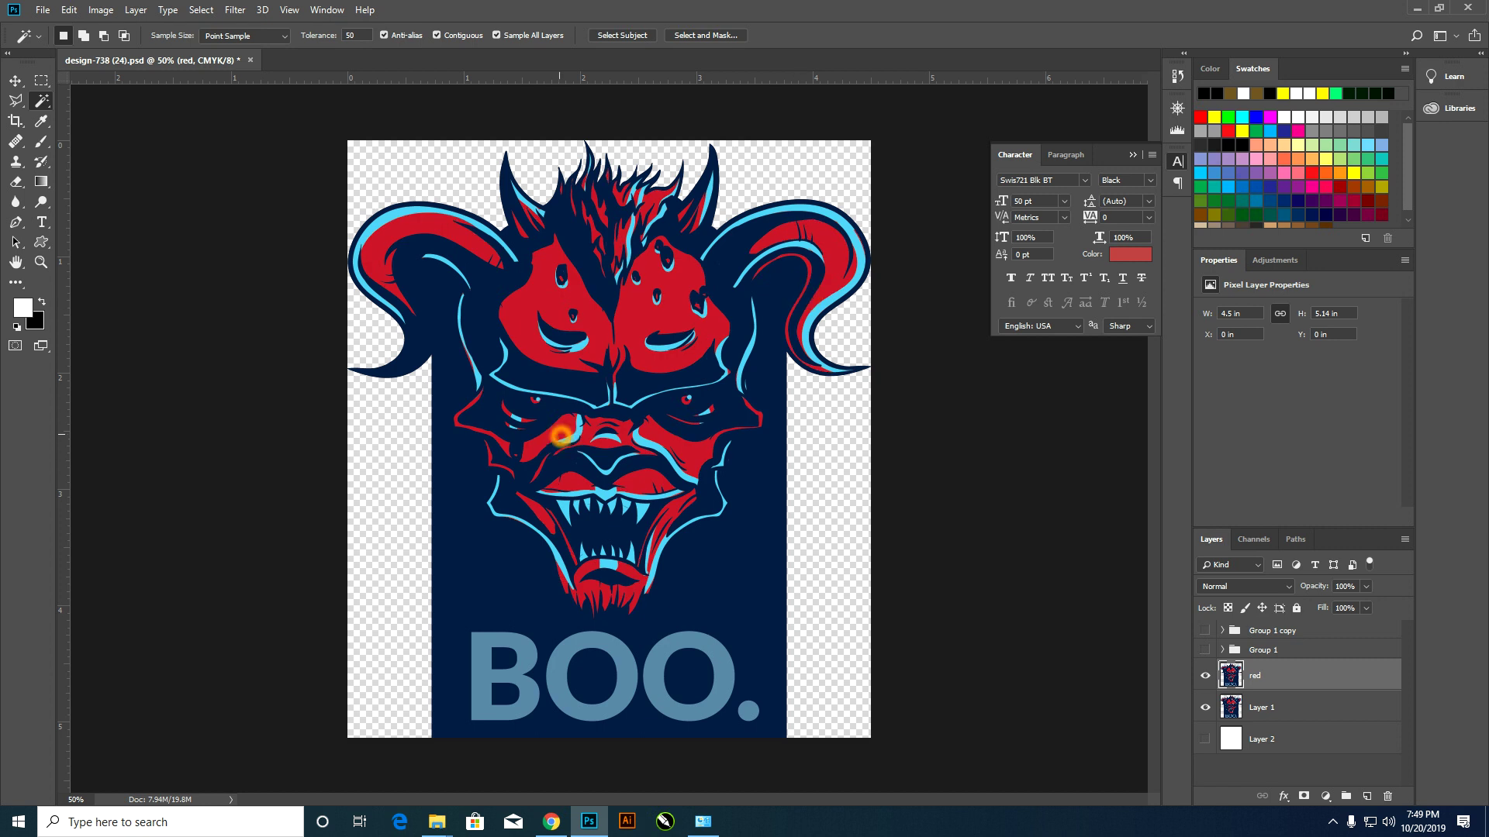
- Extend to all similar reds, invert, and delete every non-red pixel from the red layer
right_click(562, 434)
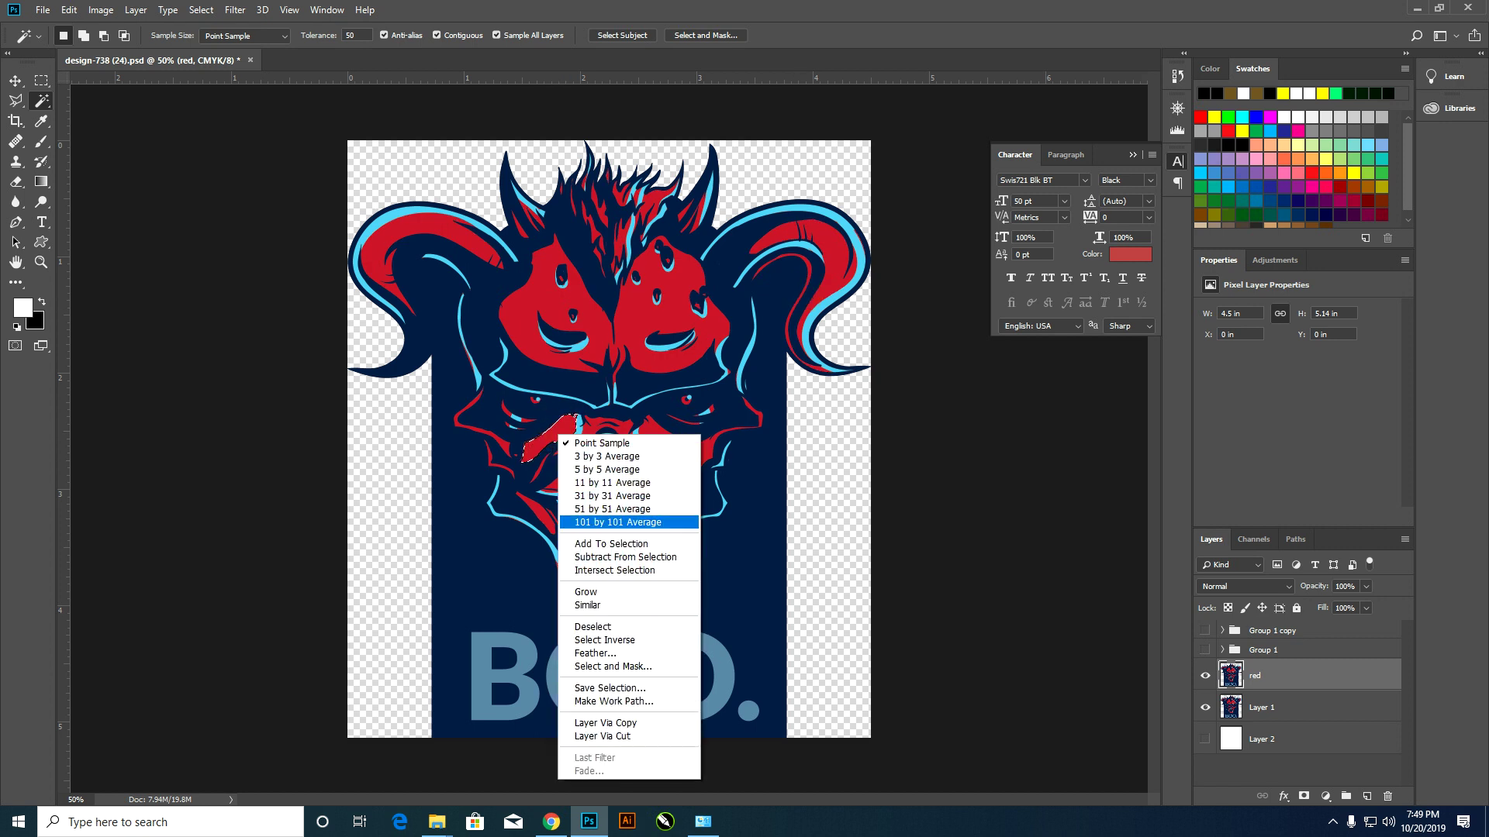
click(609, 607)
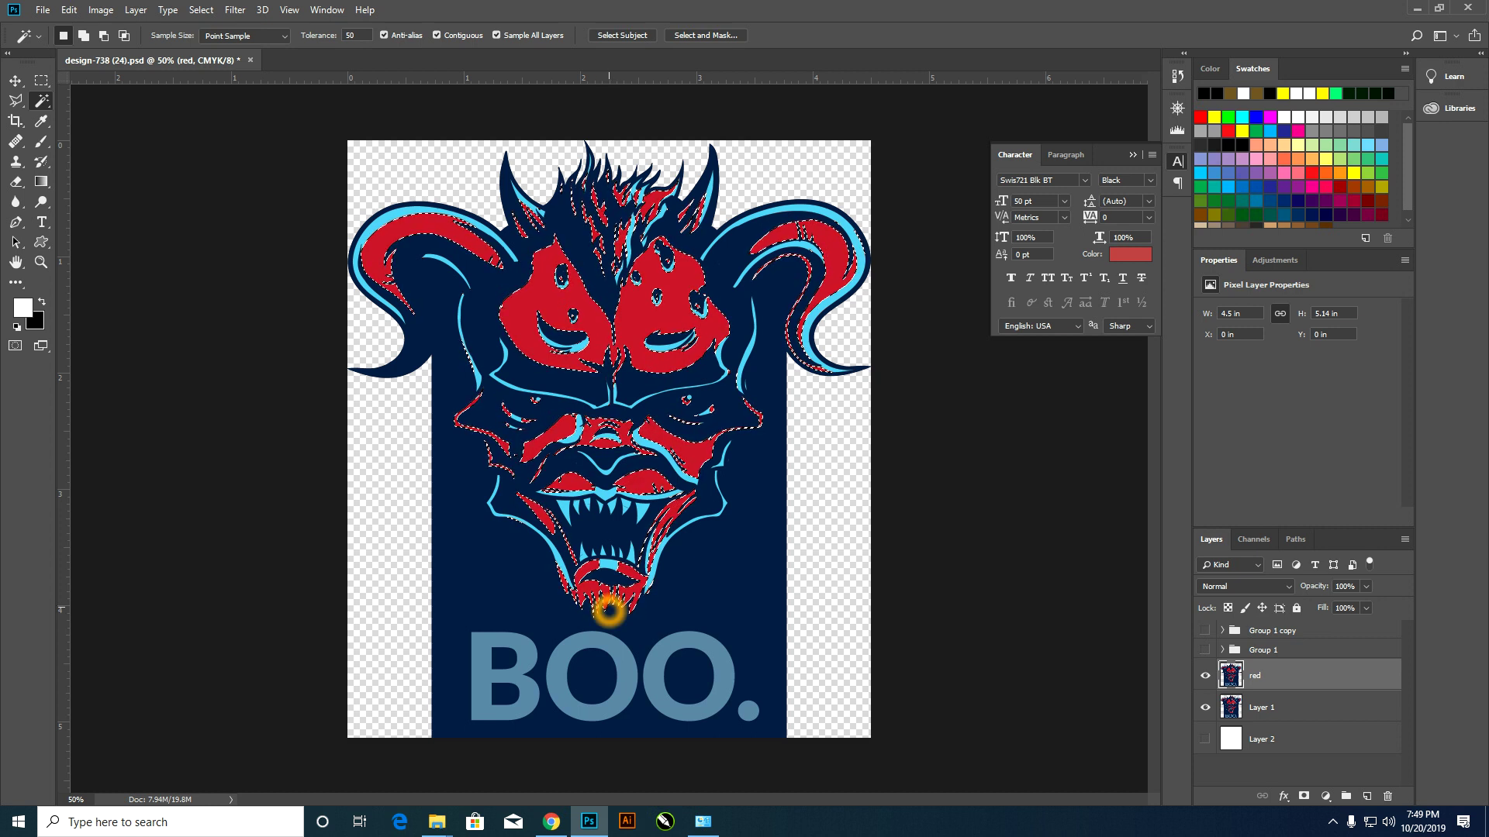
click(593, 602)
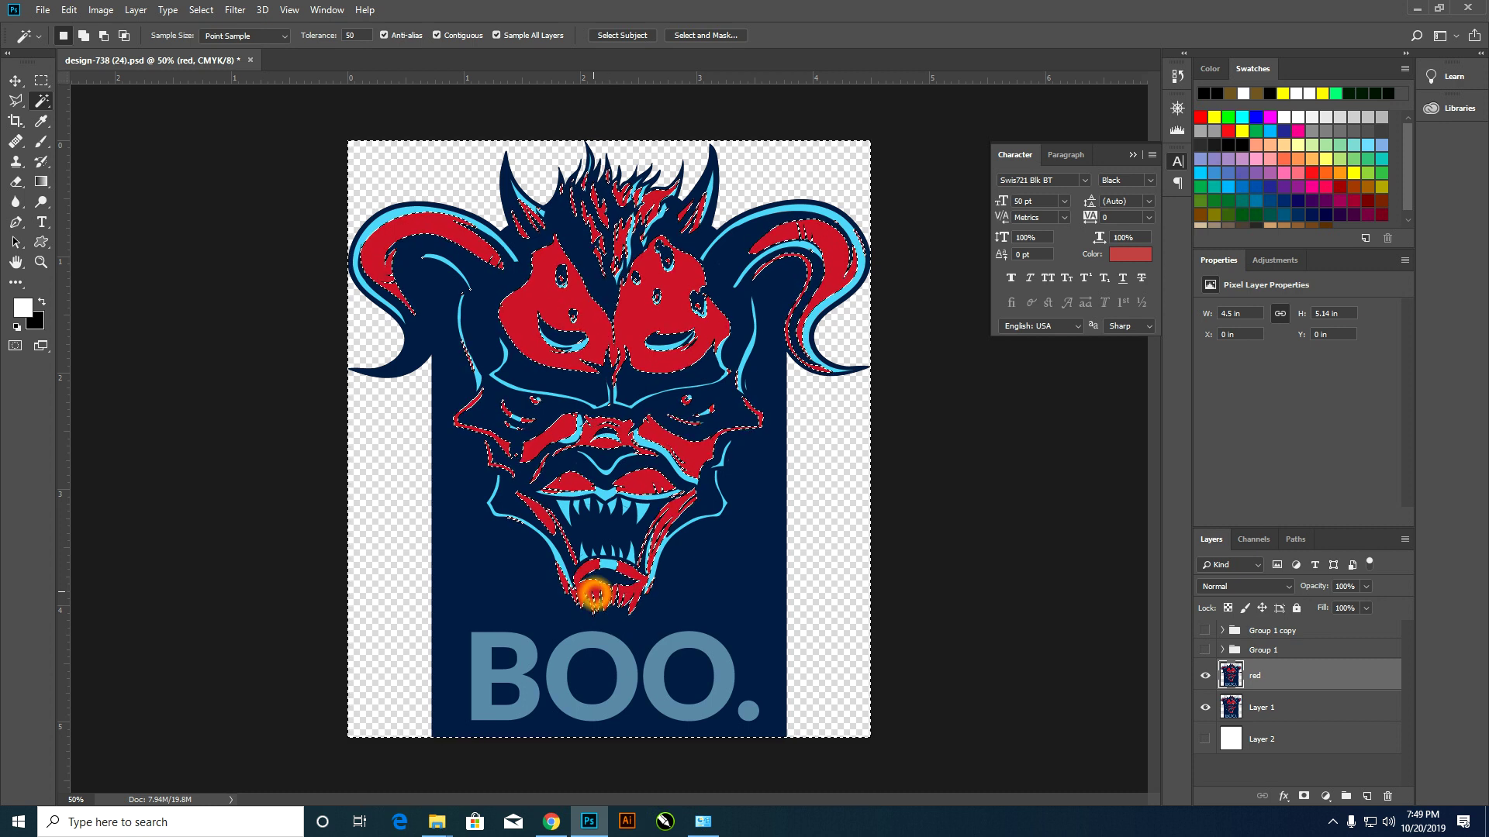
key(Delete)
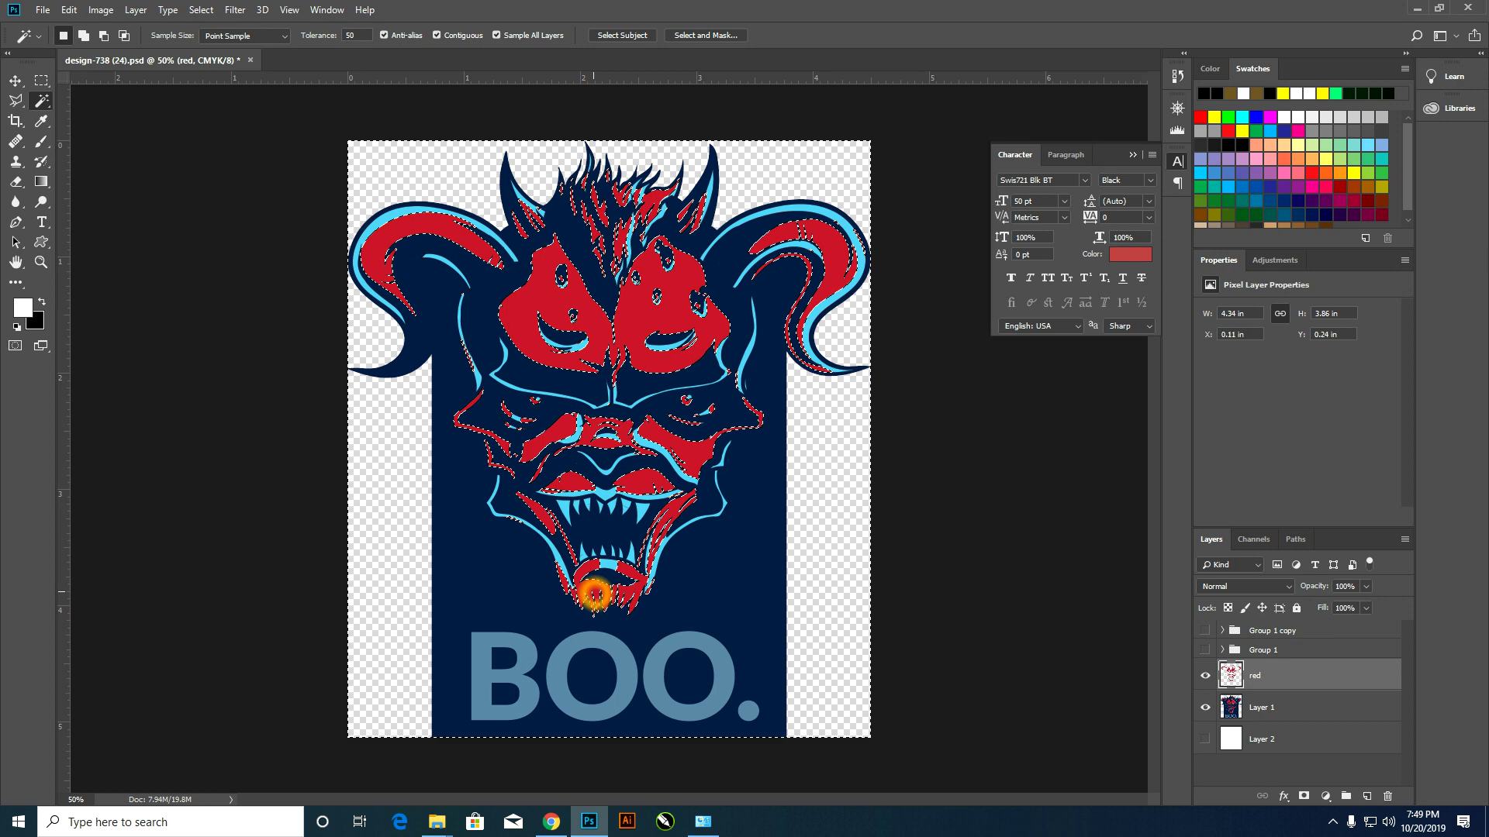
- Hide Layer 1, deselect, and make Layer 1 the active layer
click(1205, 707)
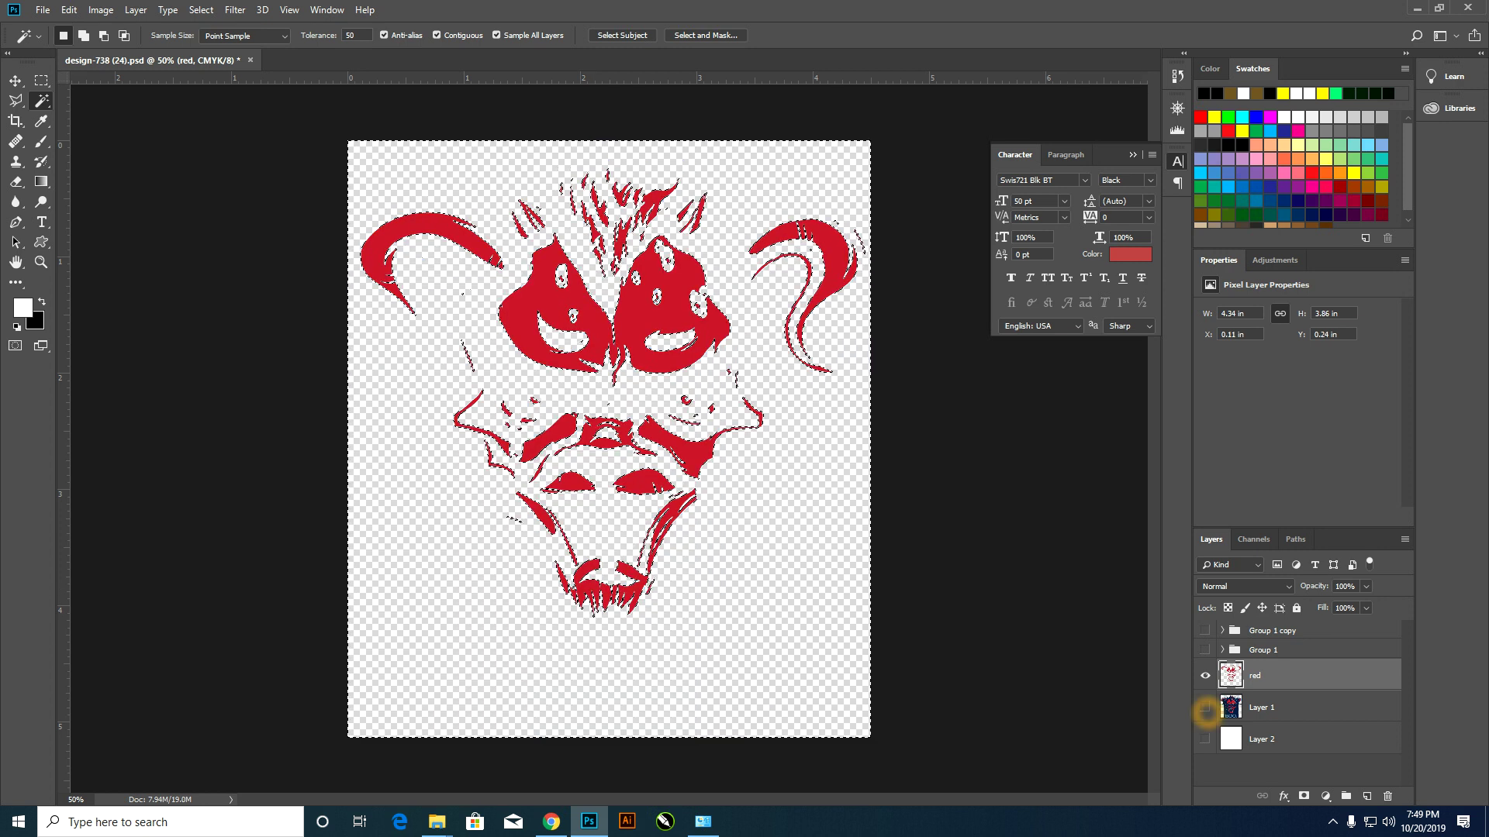
click(574, 304)
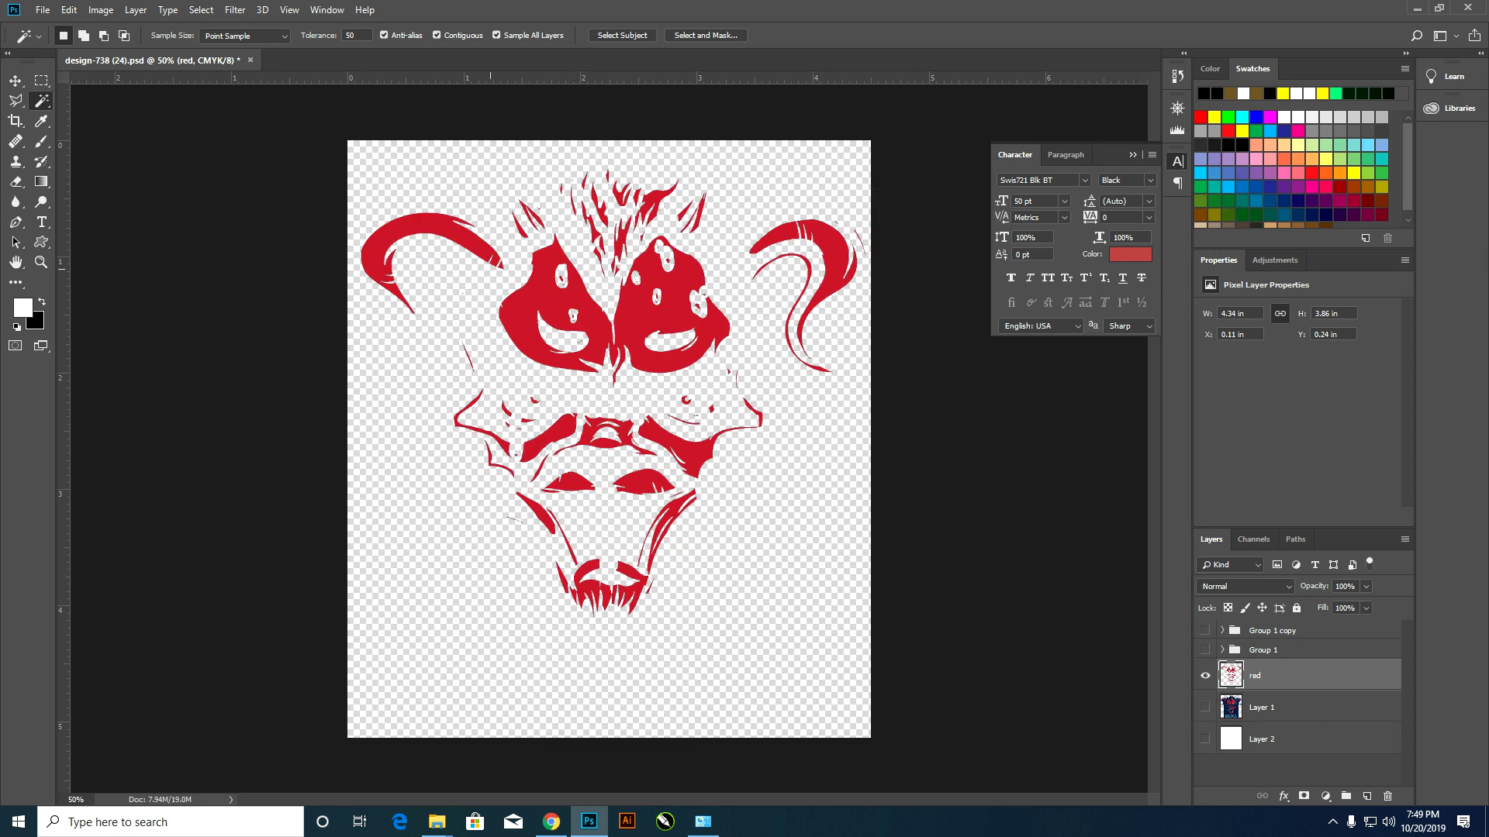
click(657, 440)
click(1303, 707)
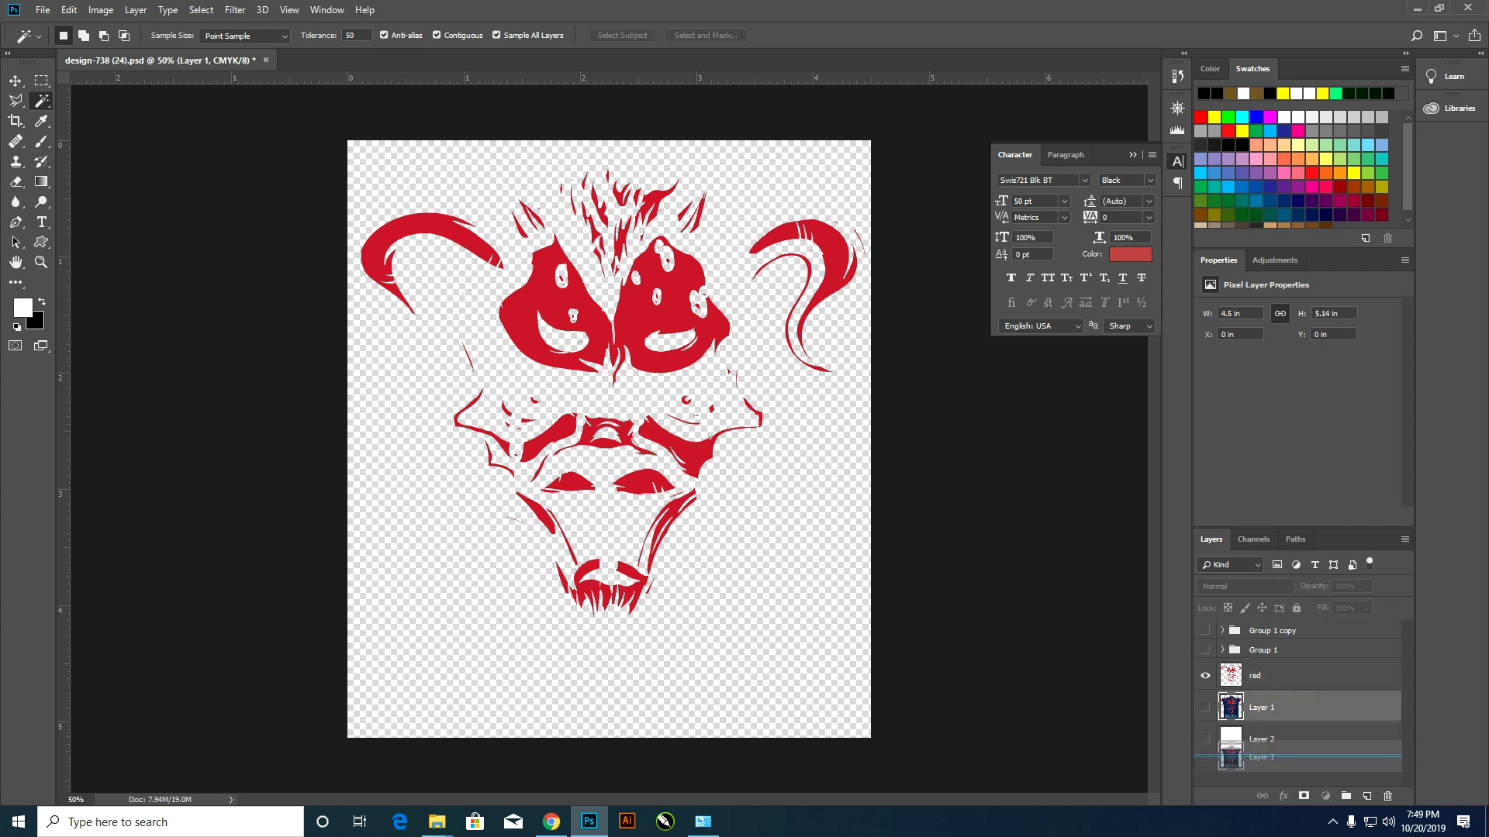
- Duplicate Layer 1 again, rename the copy 'navy blue', and show it
drag(1303, 707, 1366, 797)
double_click(1283, 710)
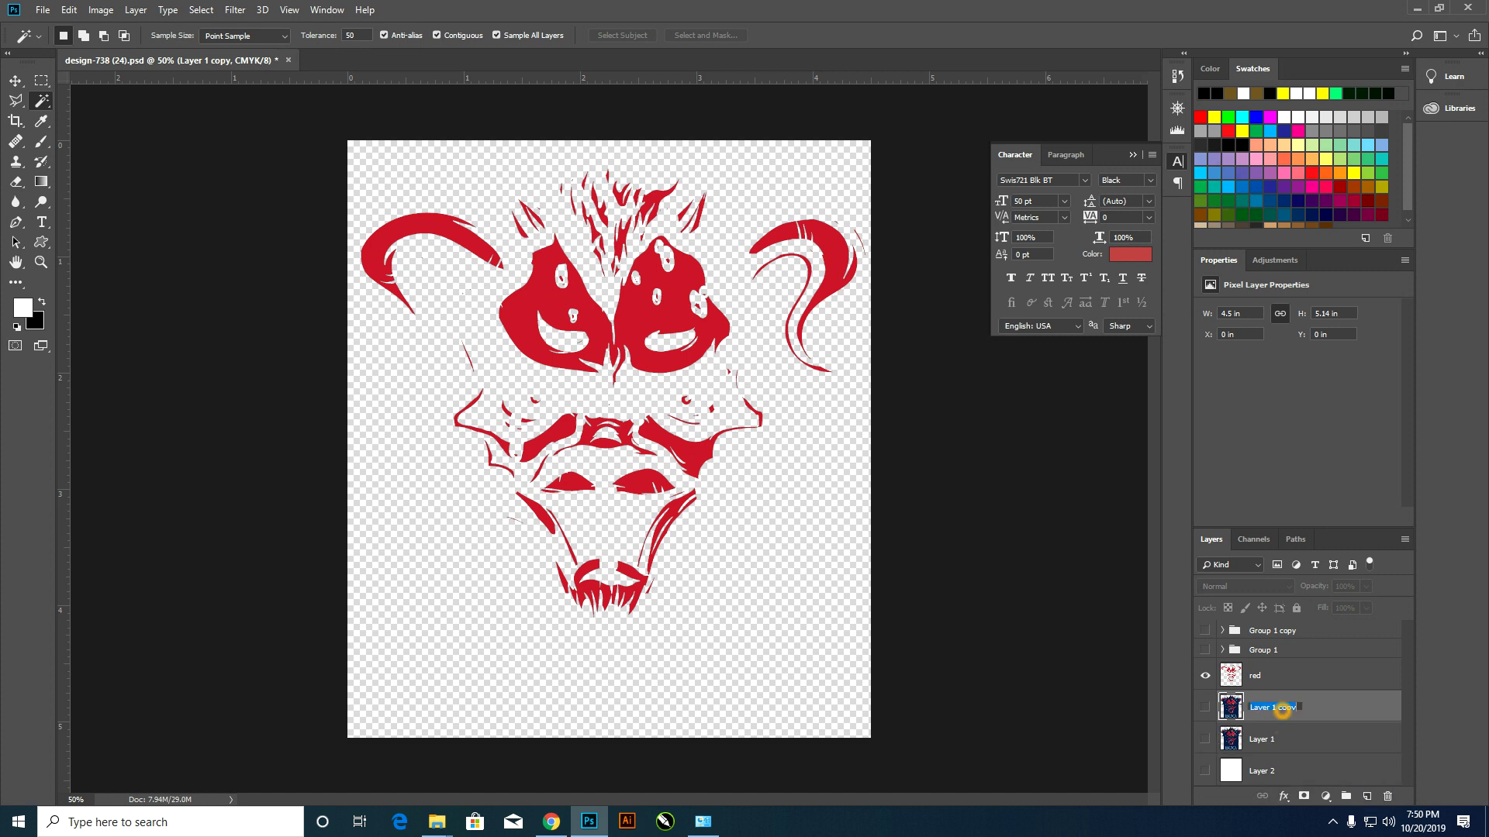
text(navy blue)
key(Return)
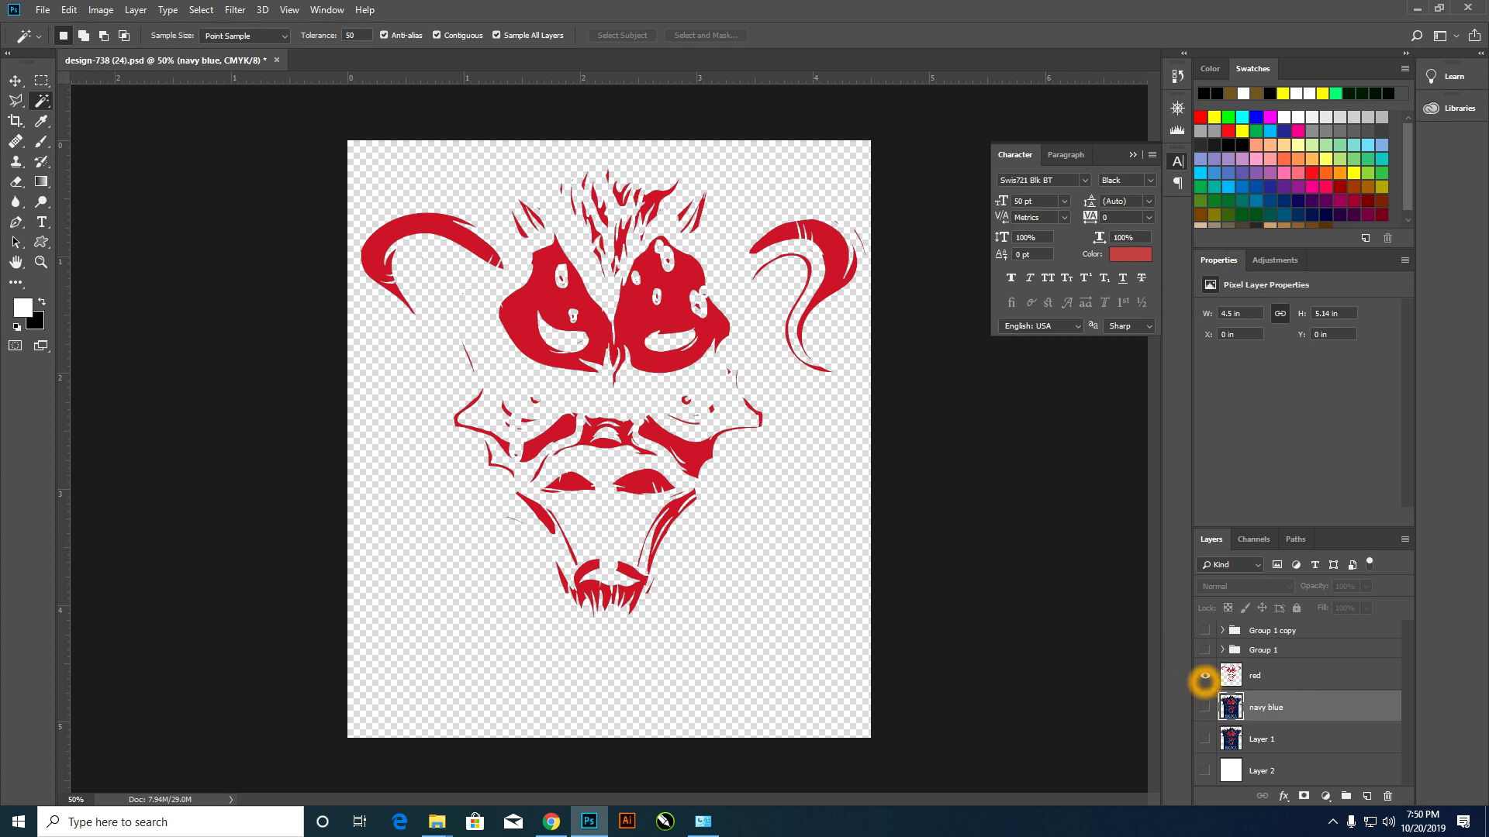
click(1204, 707)
- Delete the light-blue outlines and BOO lettering from navy blue, then hide the red and navy layers
click(735, 583)
click(486, 705)
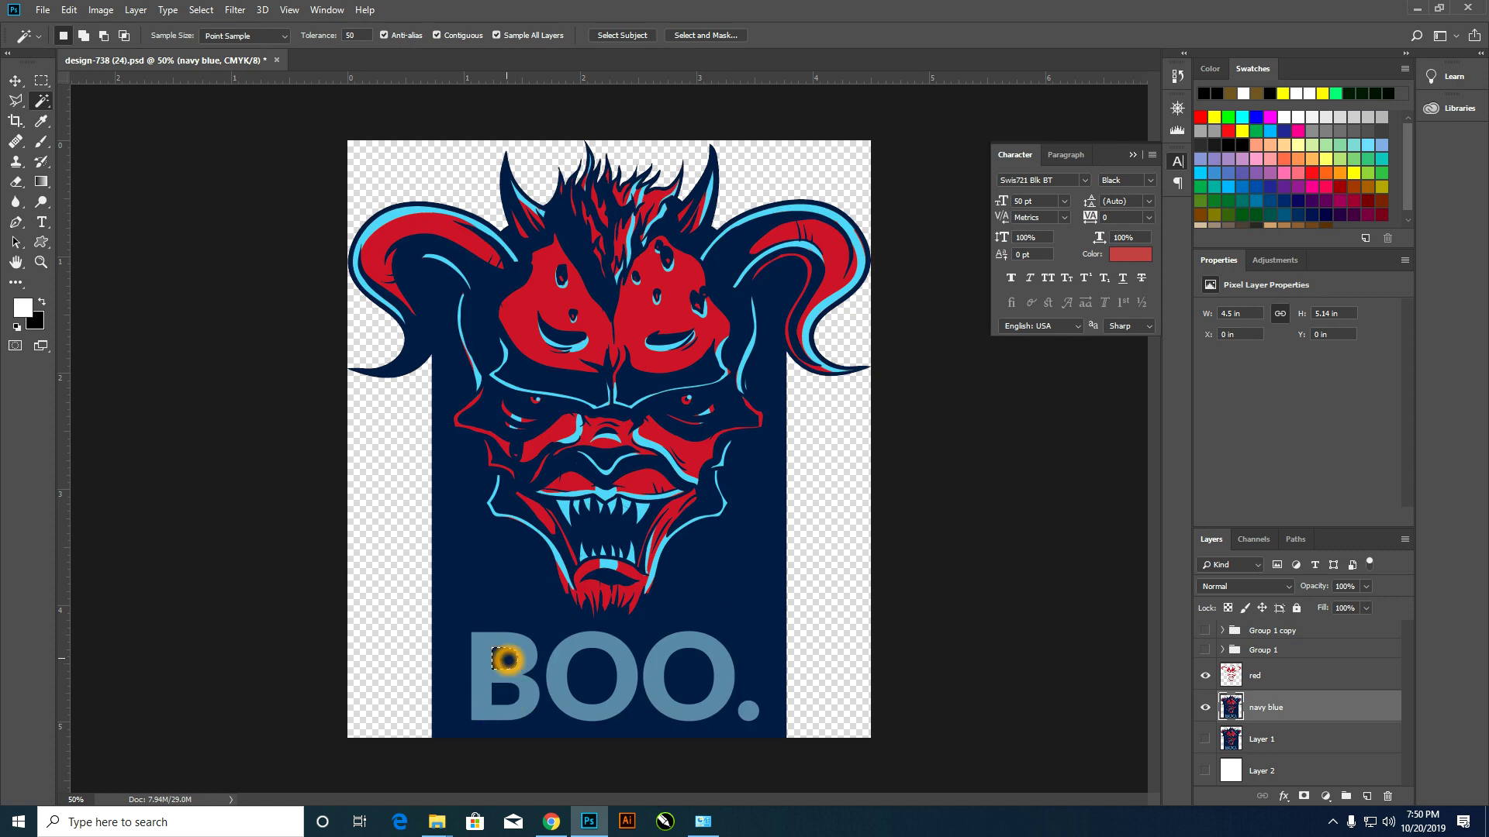
right_click(507, 660)
click(543, 482)
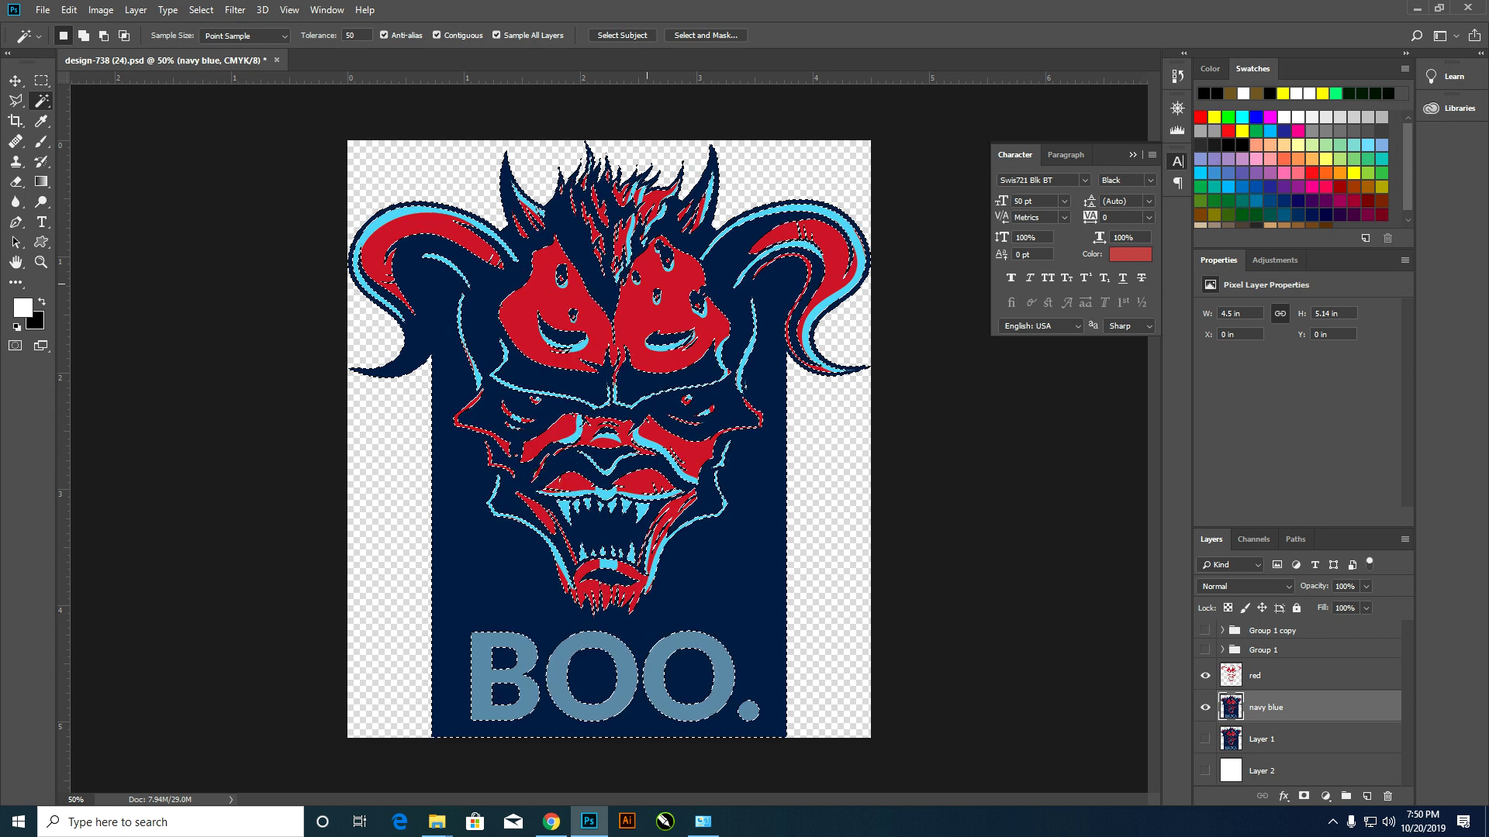
click(807, 458)
click(820, 534)
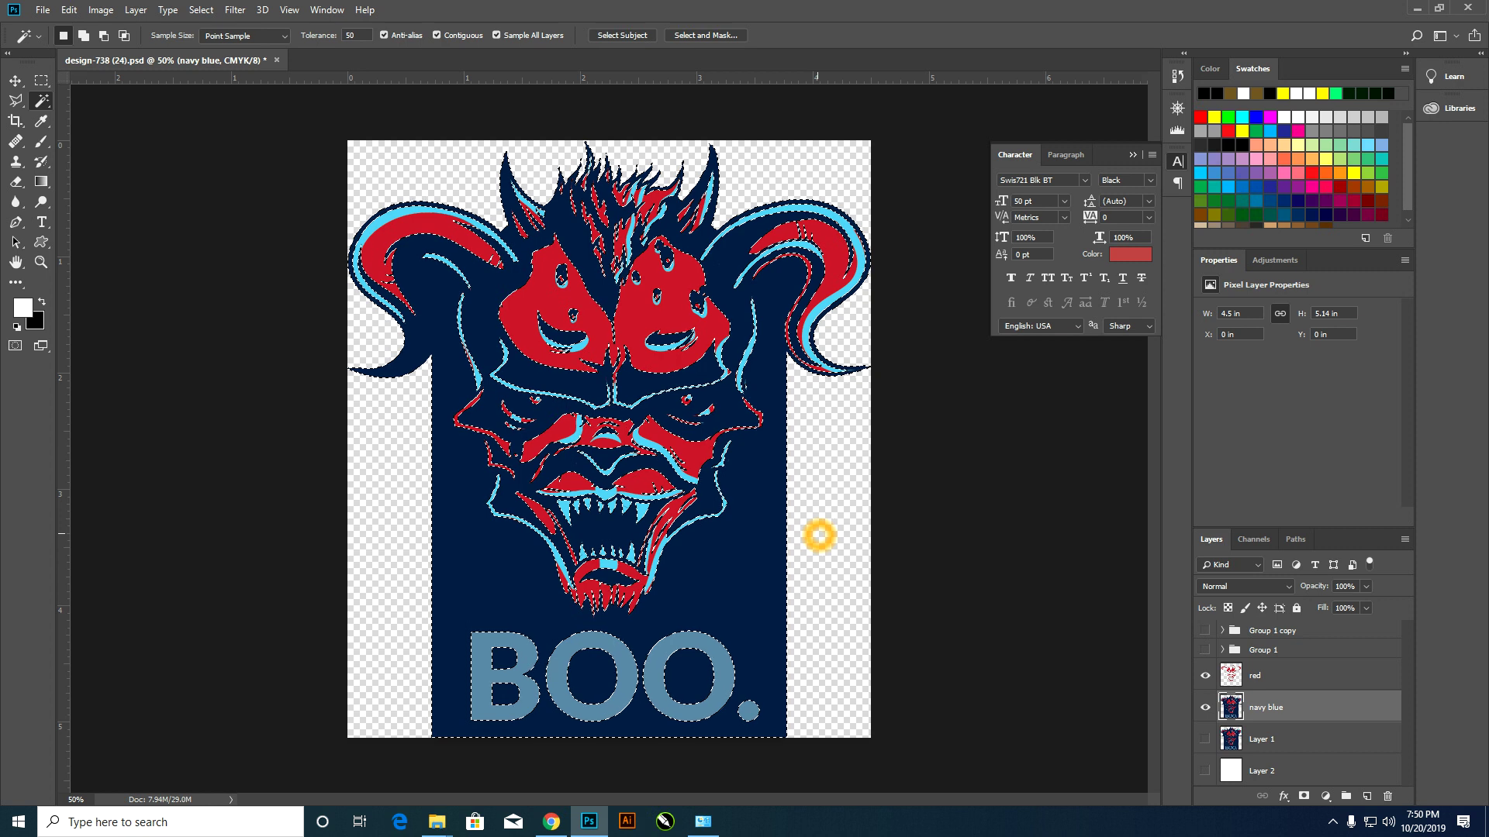
shift+click(819, 535)
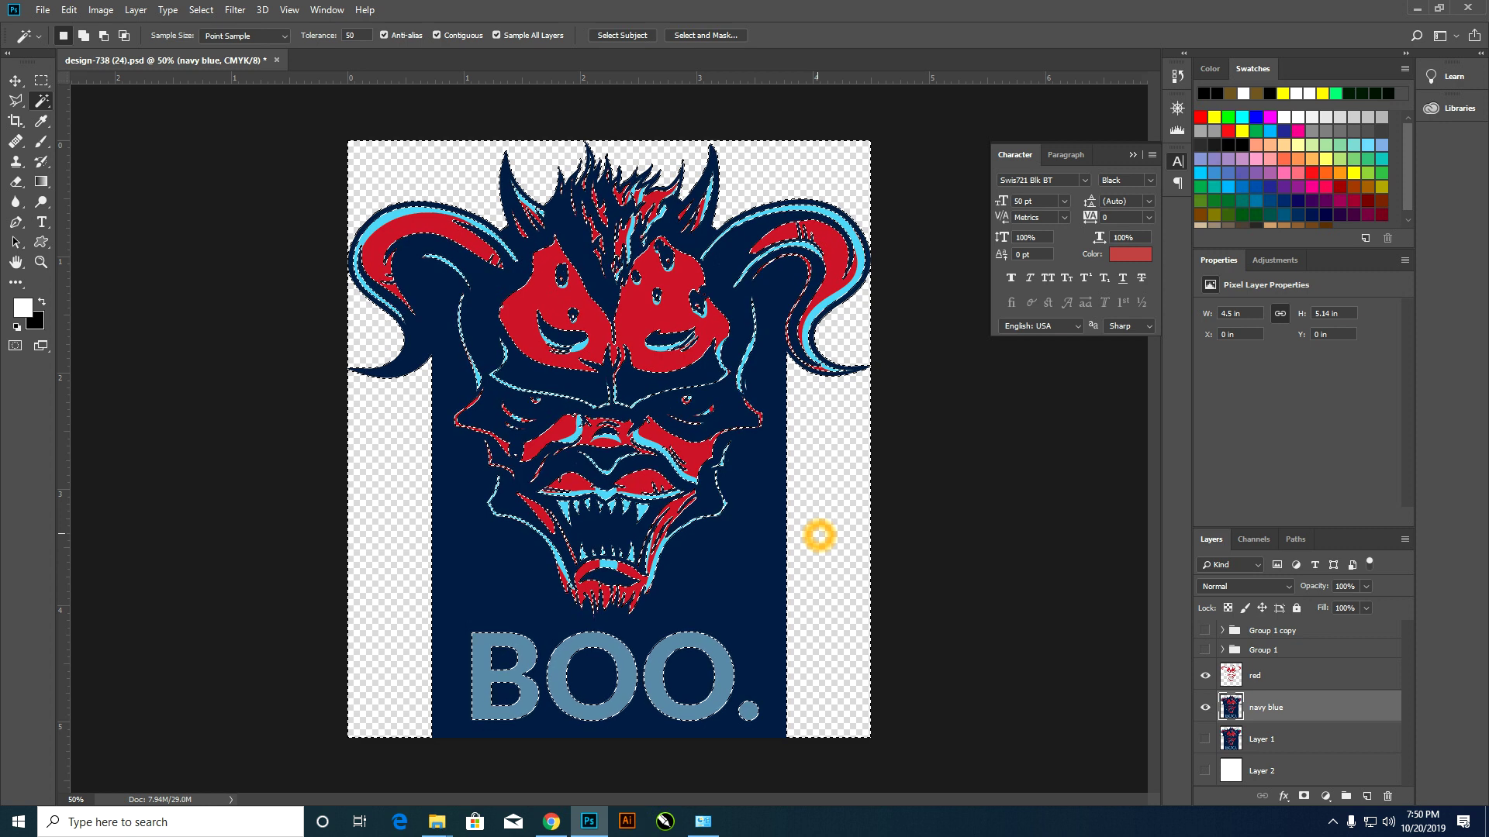
key(Delete)
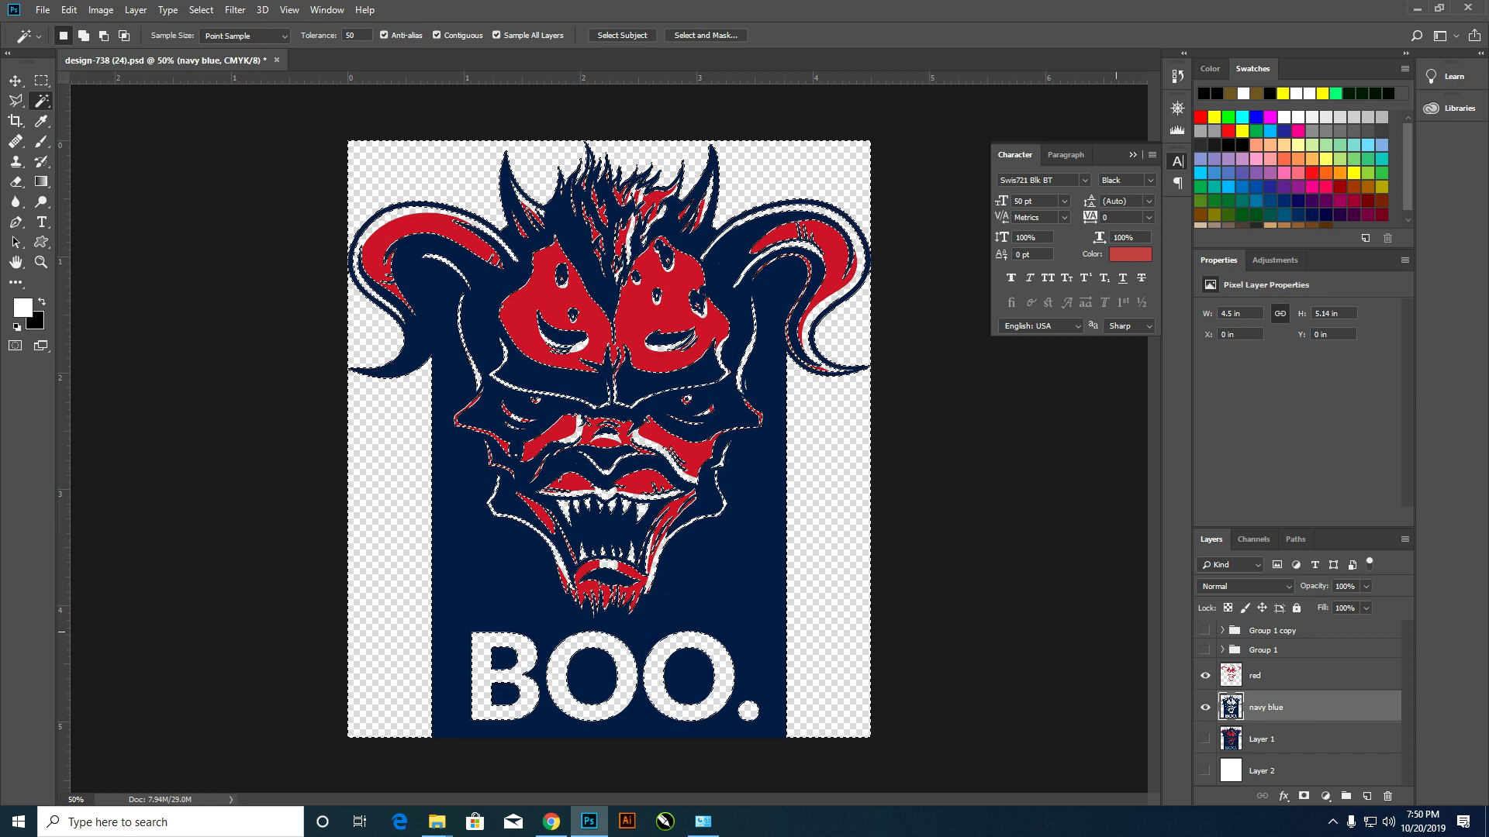
click(1205, 676)
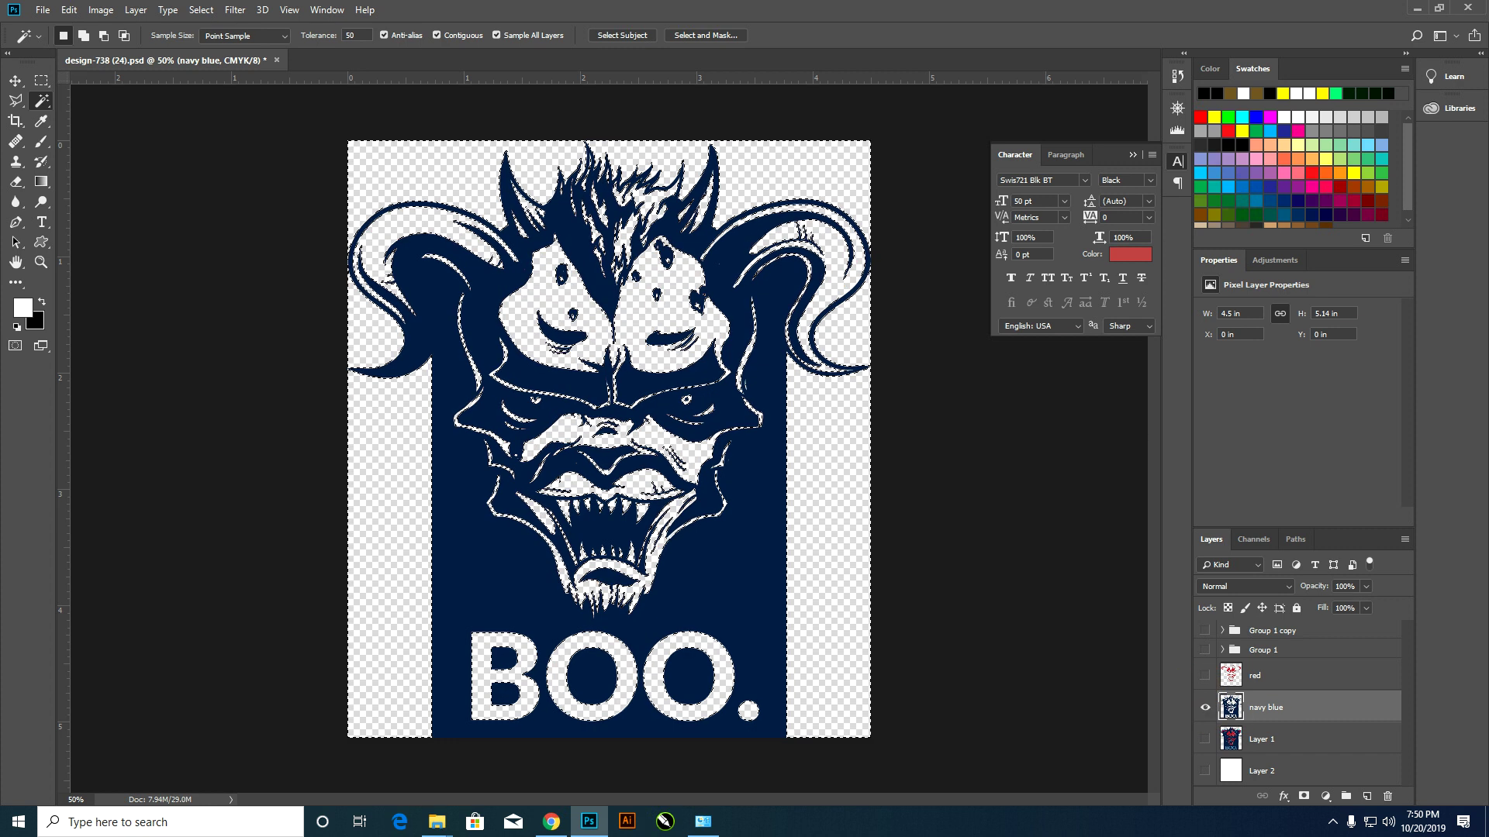
click(1311, 744)
- Duplicate Layer 1 and delete everything except the similar light-blue outlines
click(1205, 707)
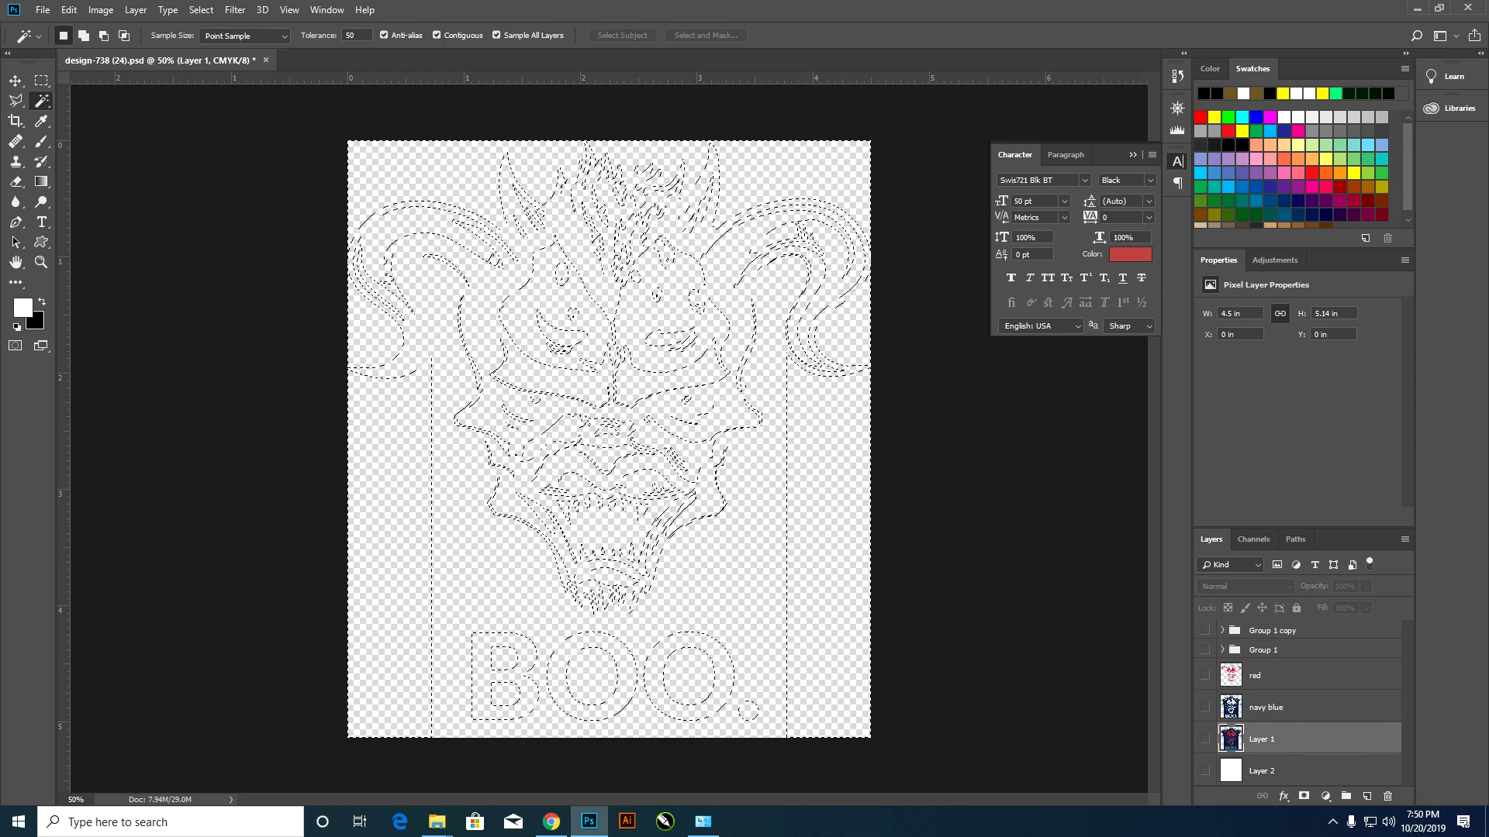
drag(1310, 739, 1366, 796)
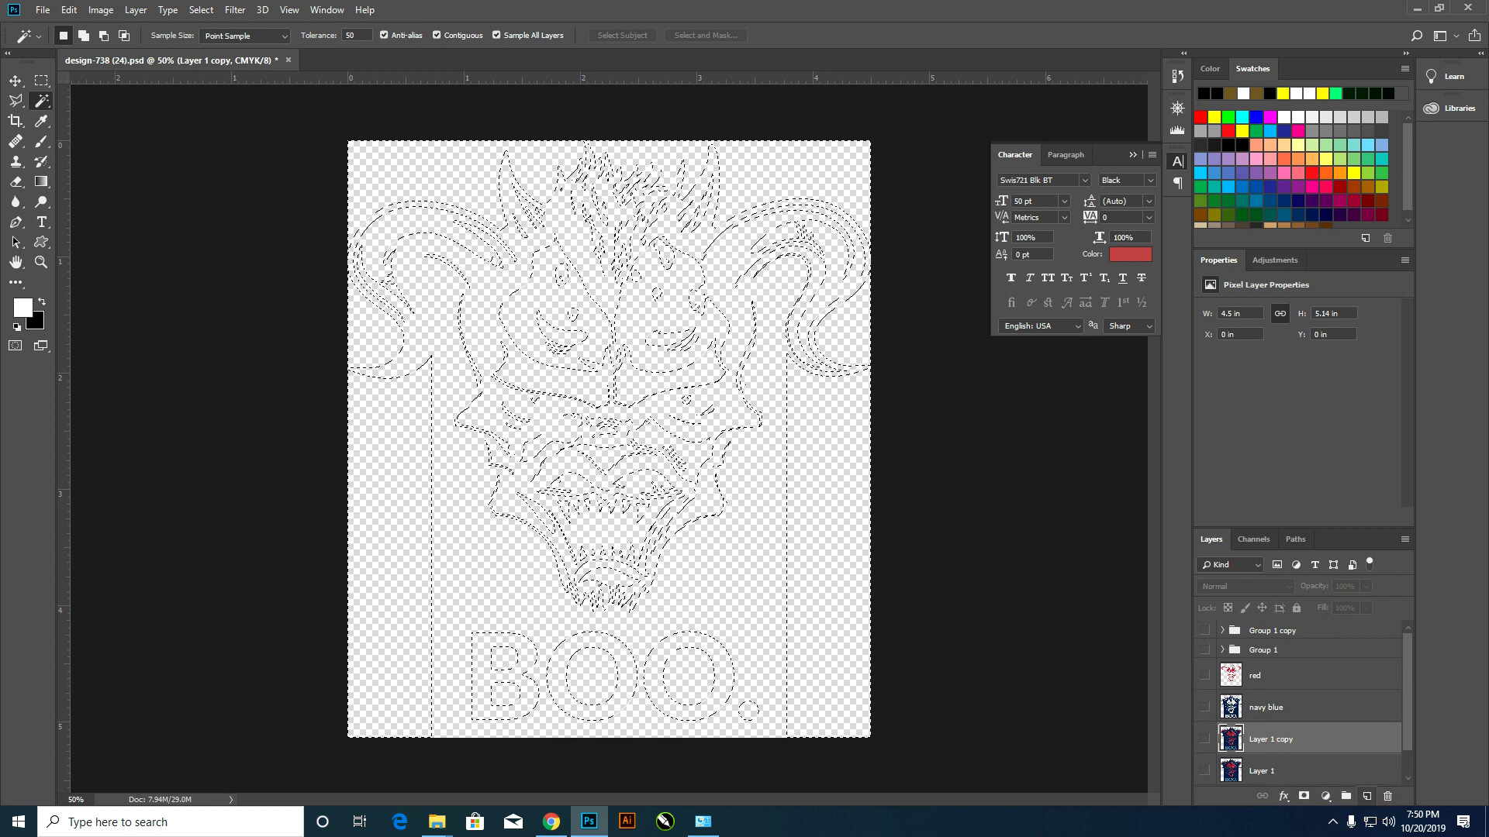
click(1205, 739)
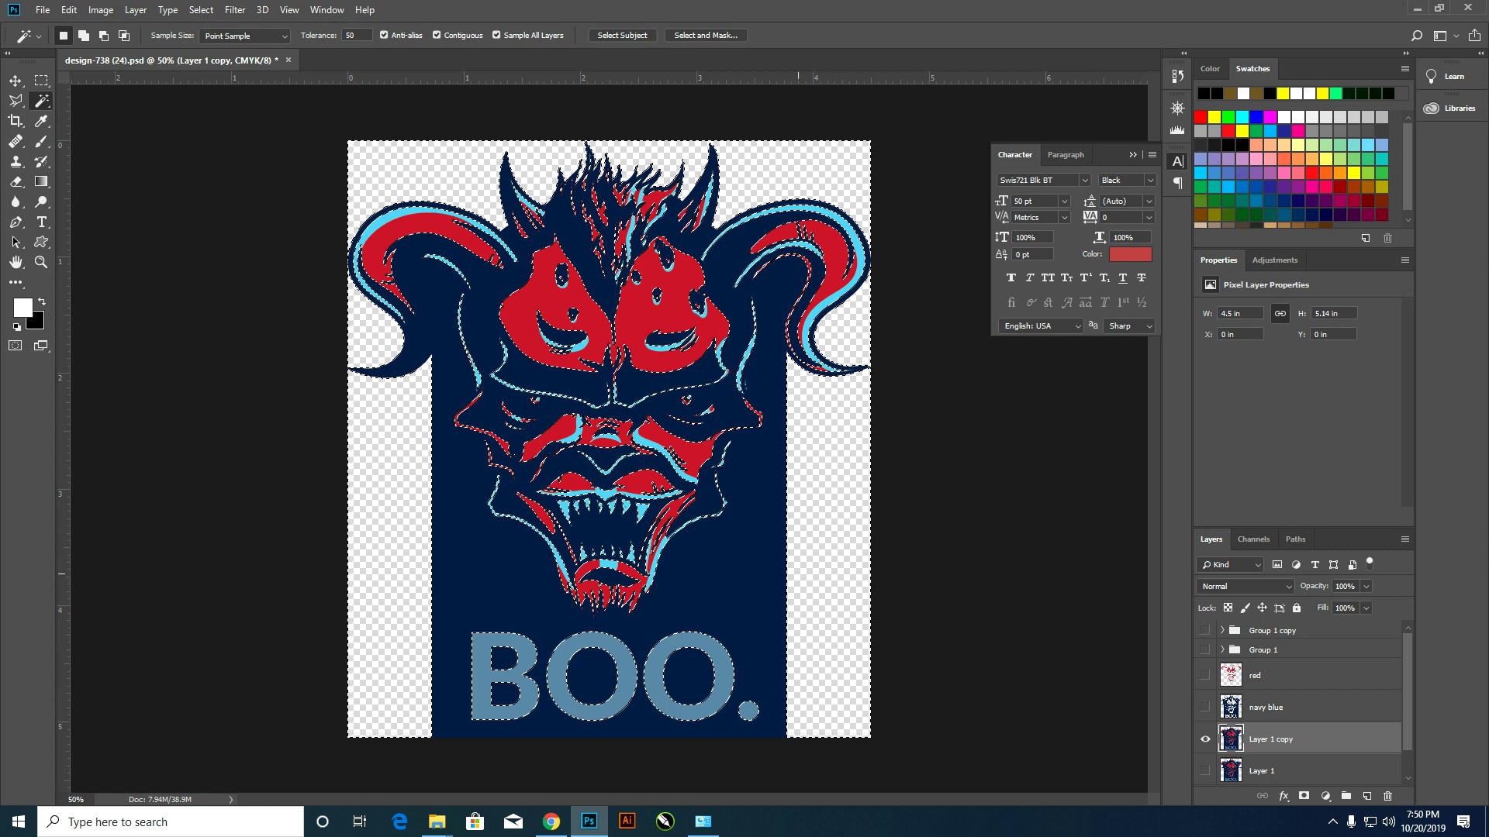
click(567, 483)
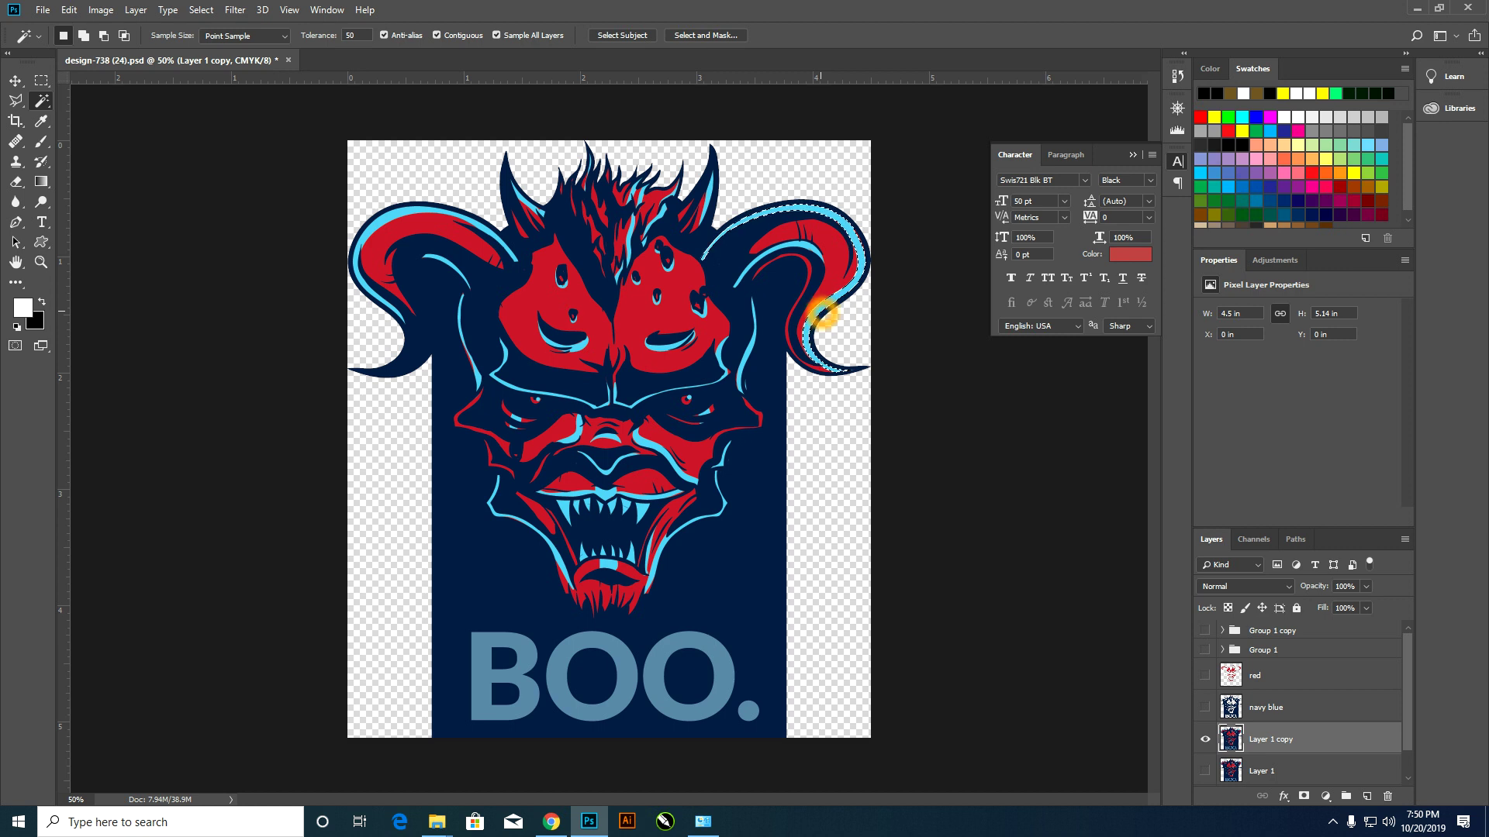
right_click(822, 314)
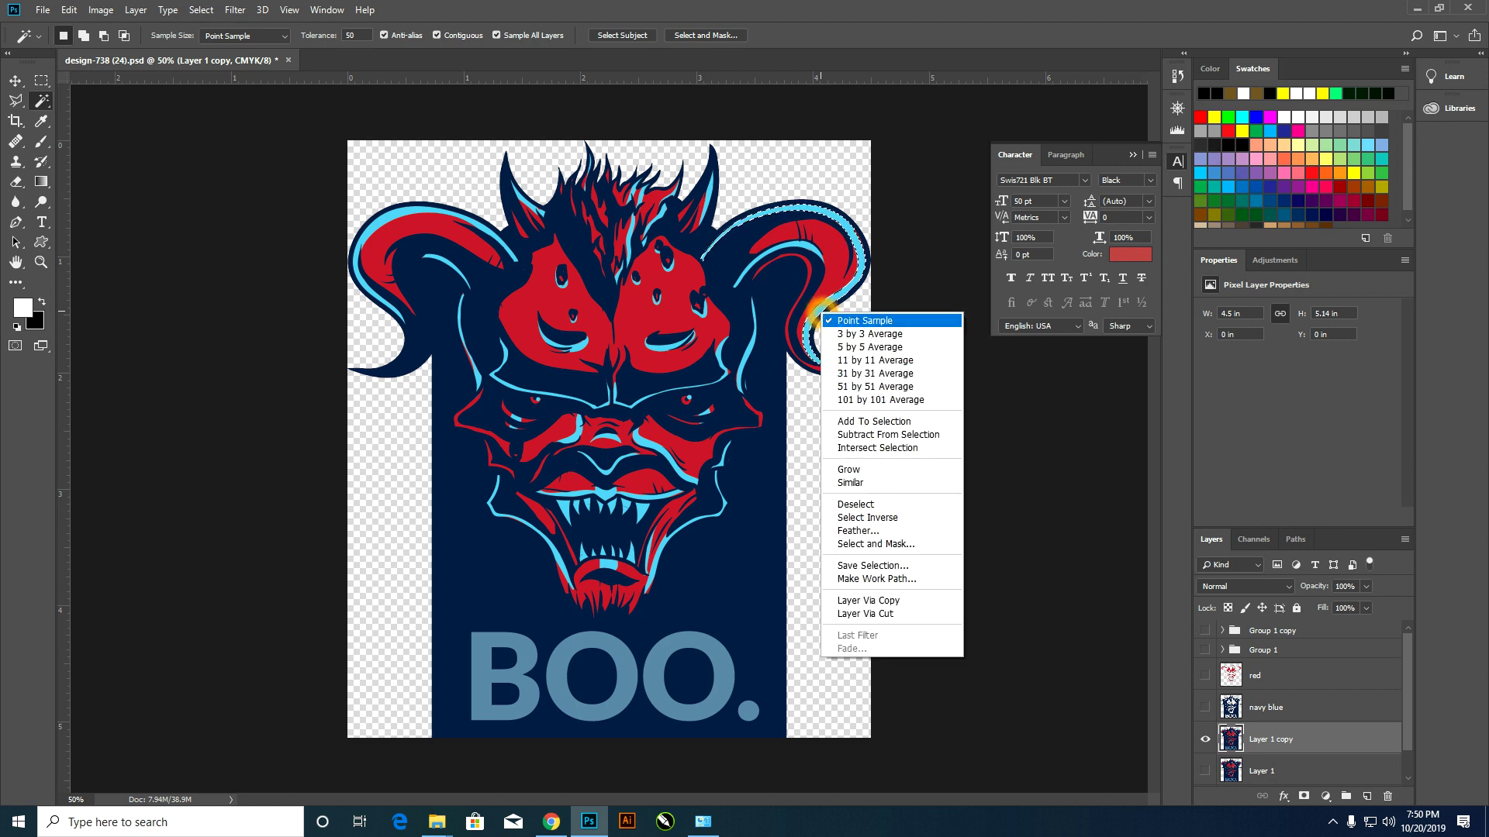
click(851, 482)
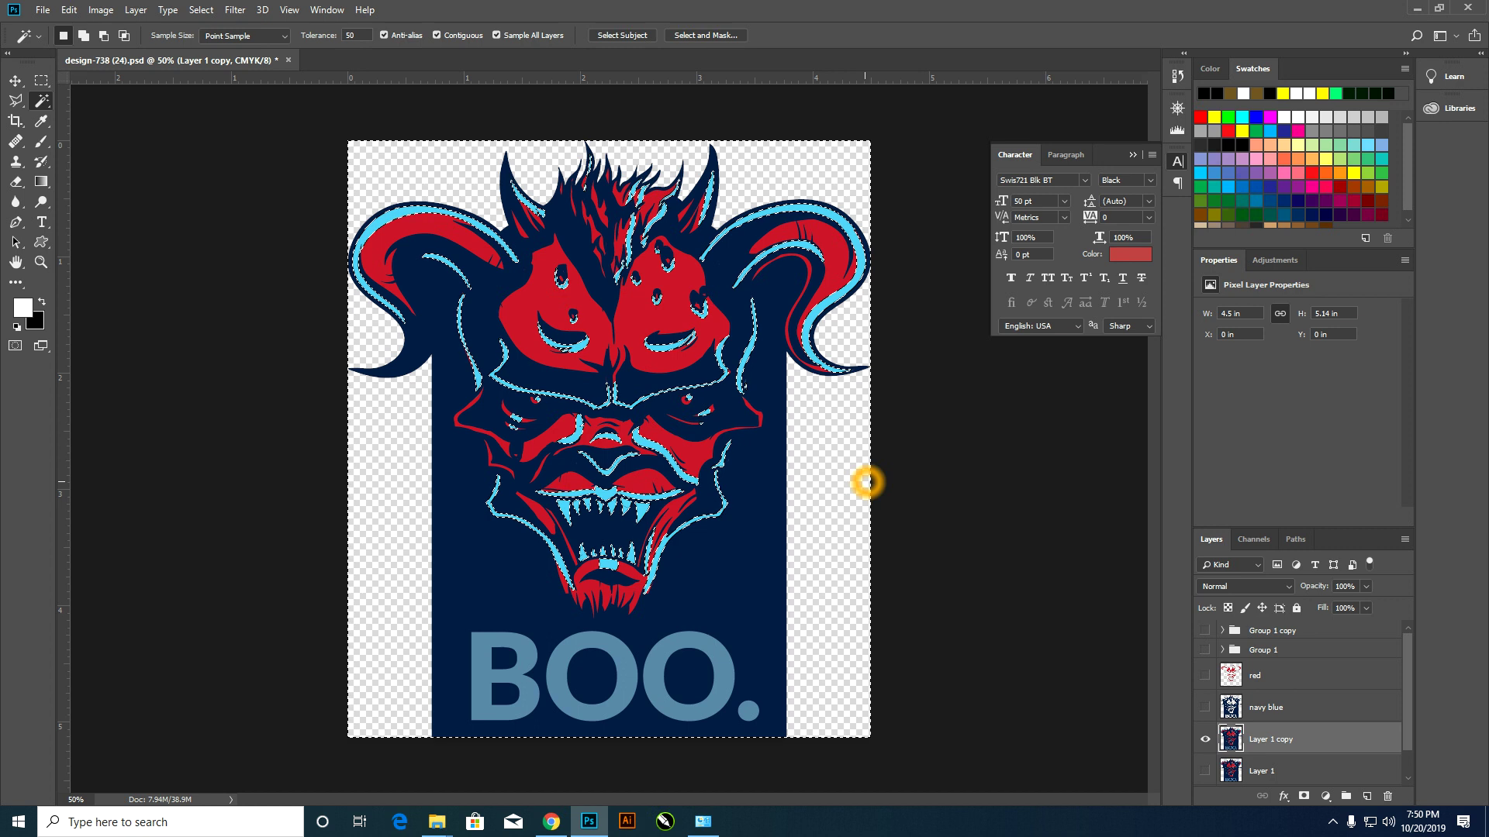
key(Delete)
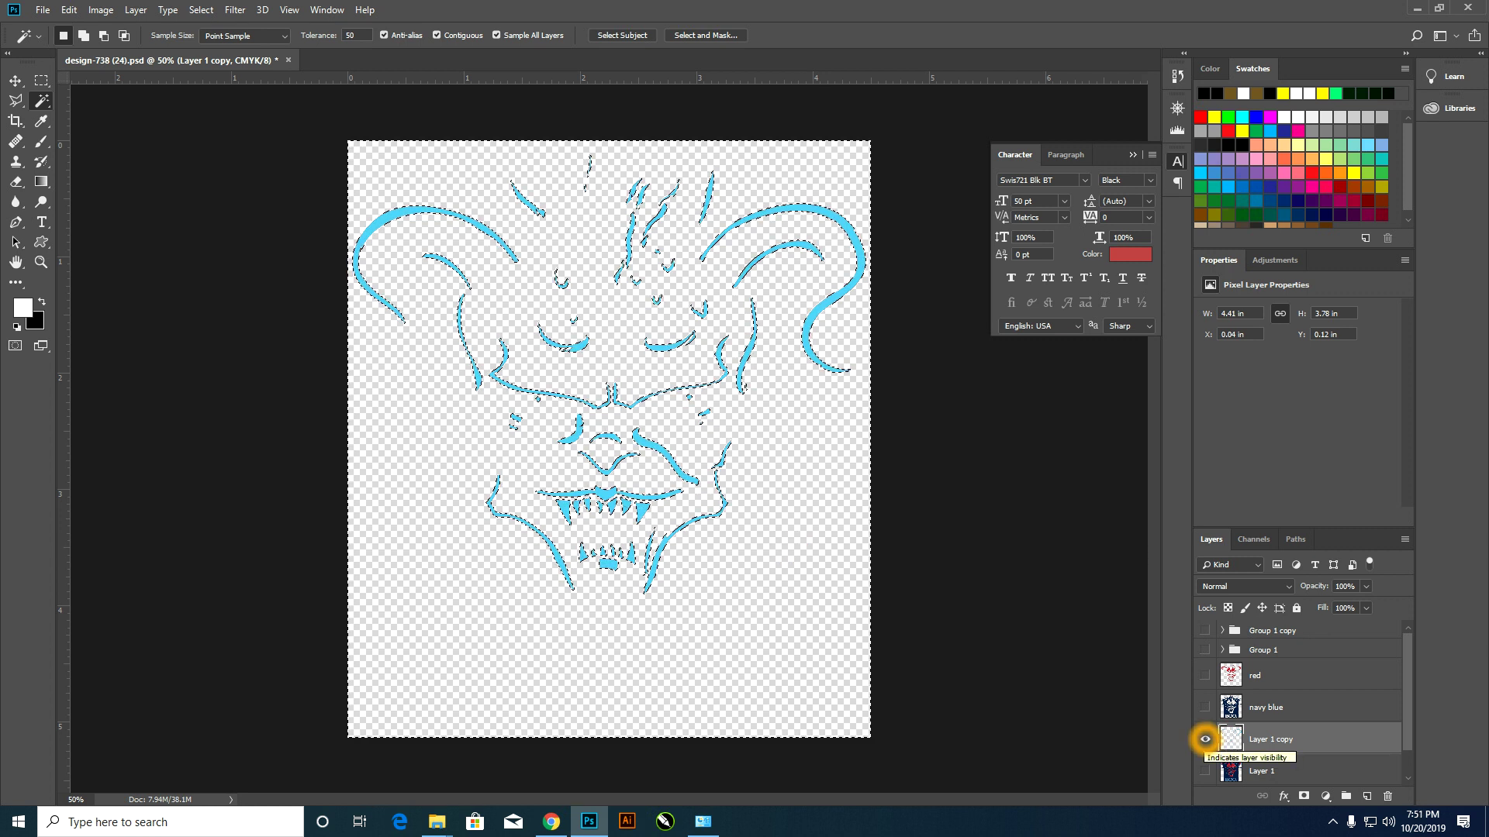
- Duplicate Layer 1 again and rename the outline copy 'sky blue'
scroll(1271, 737, down, 1)
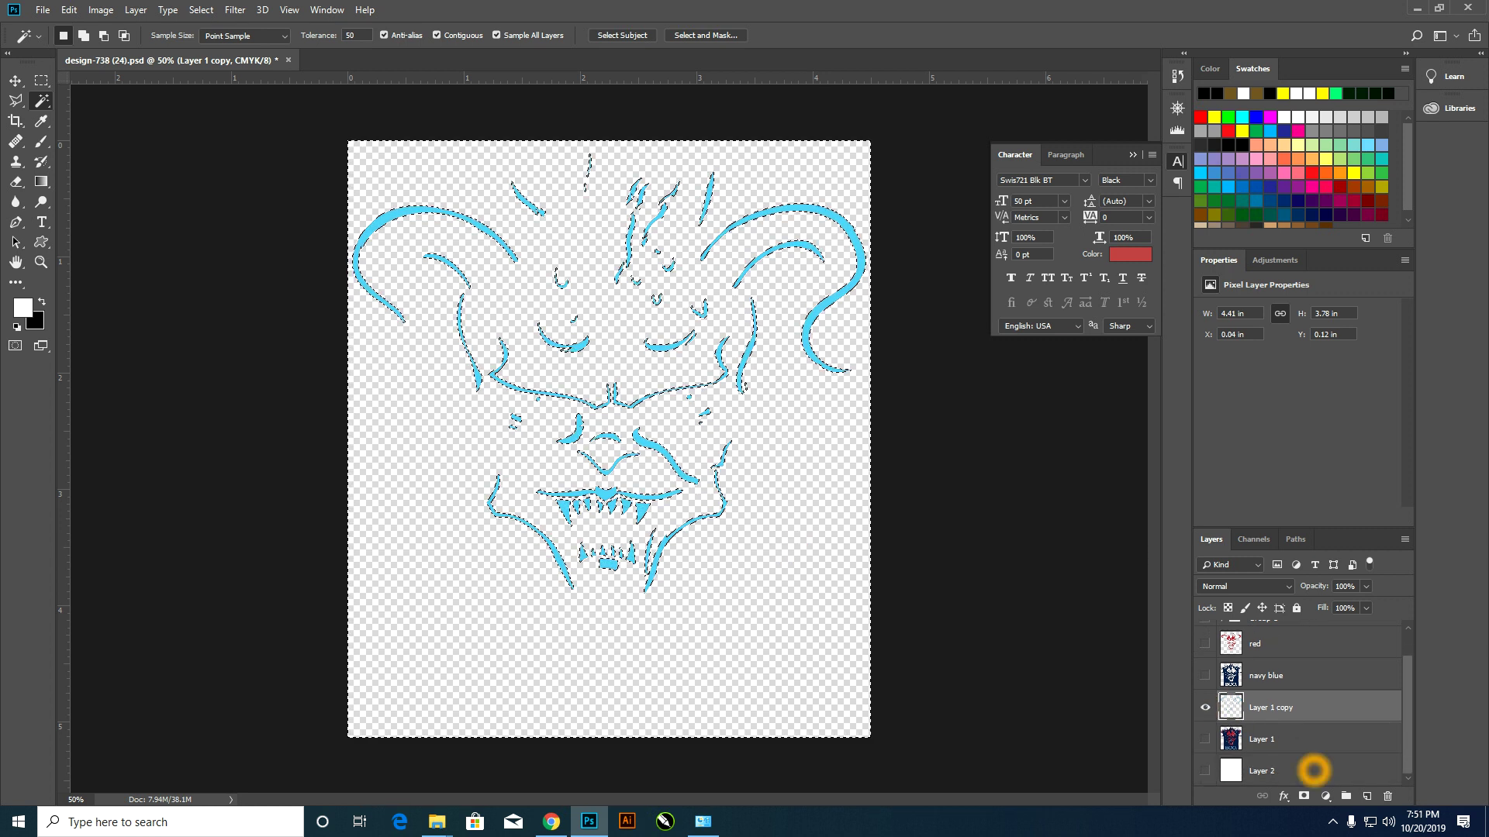
click(1287, 740)
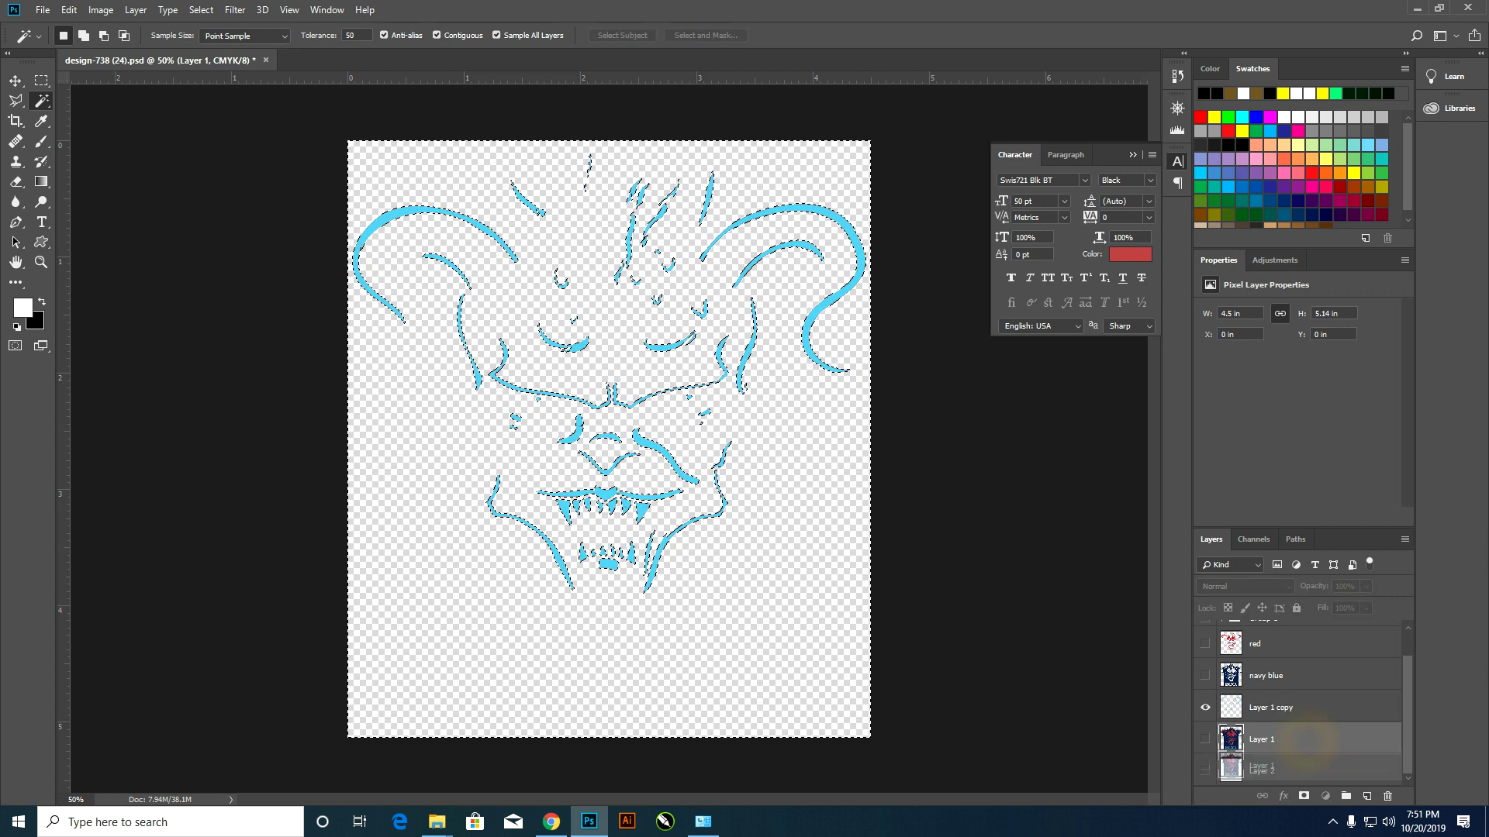
drag(1311, 738, 1368, 796)
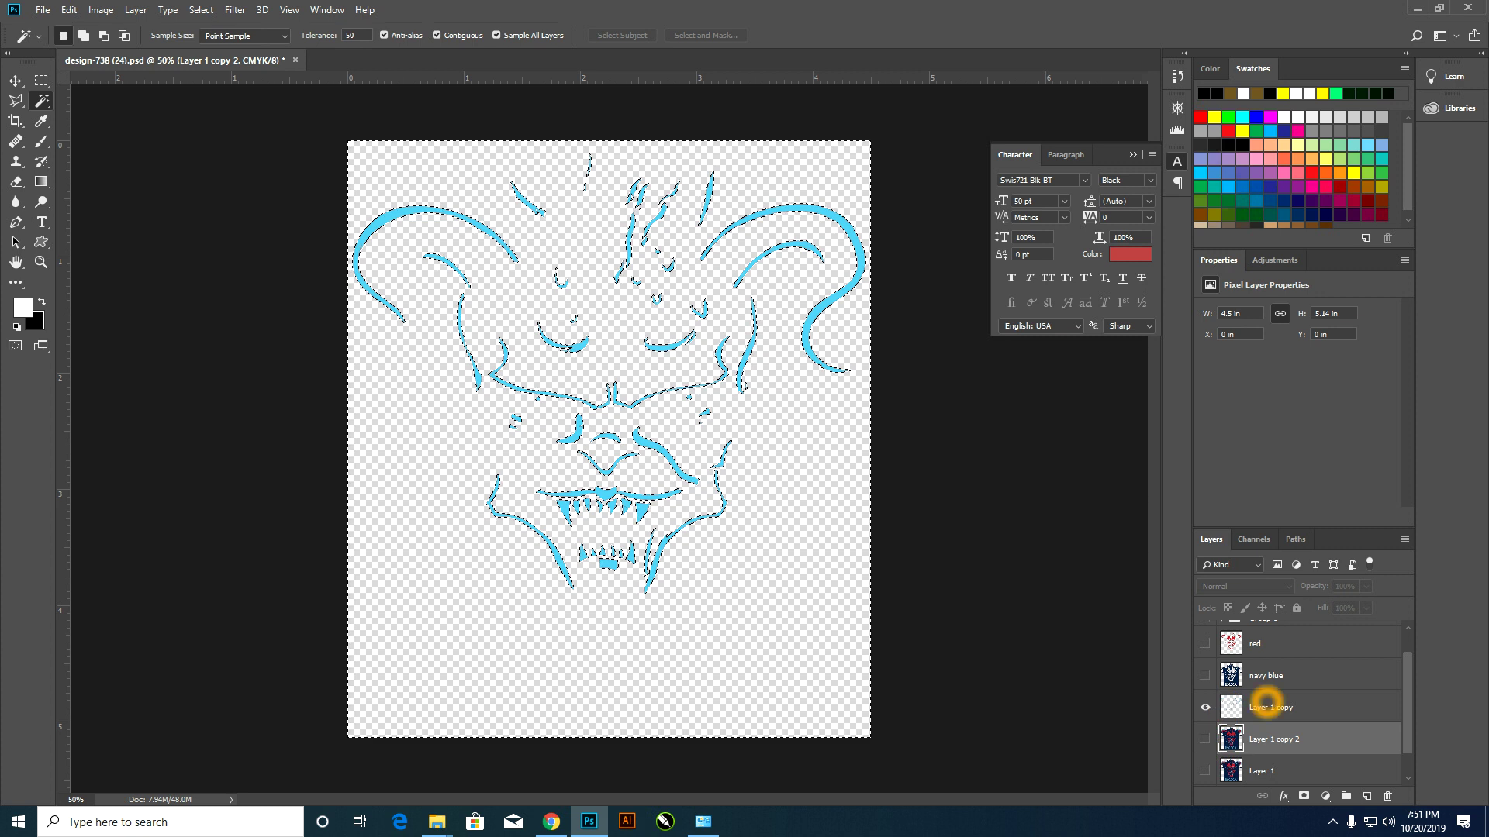
click(1267, 704)
double_click(1268, 707)
text(sky)
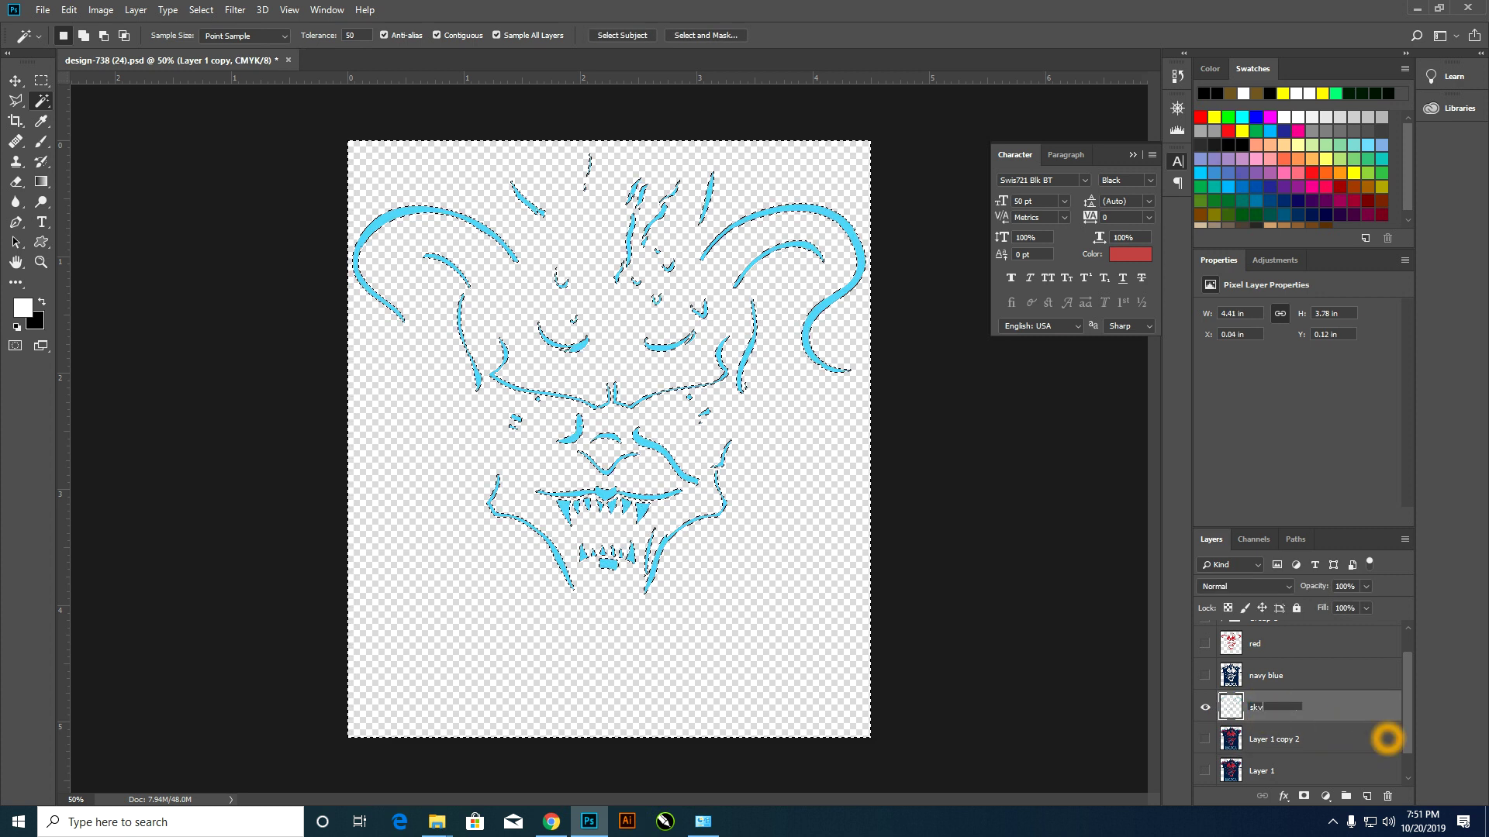
text( blue)
key(Return)
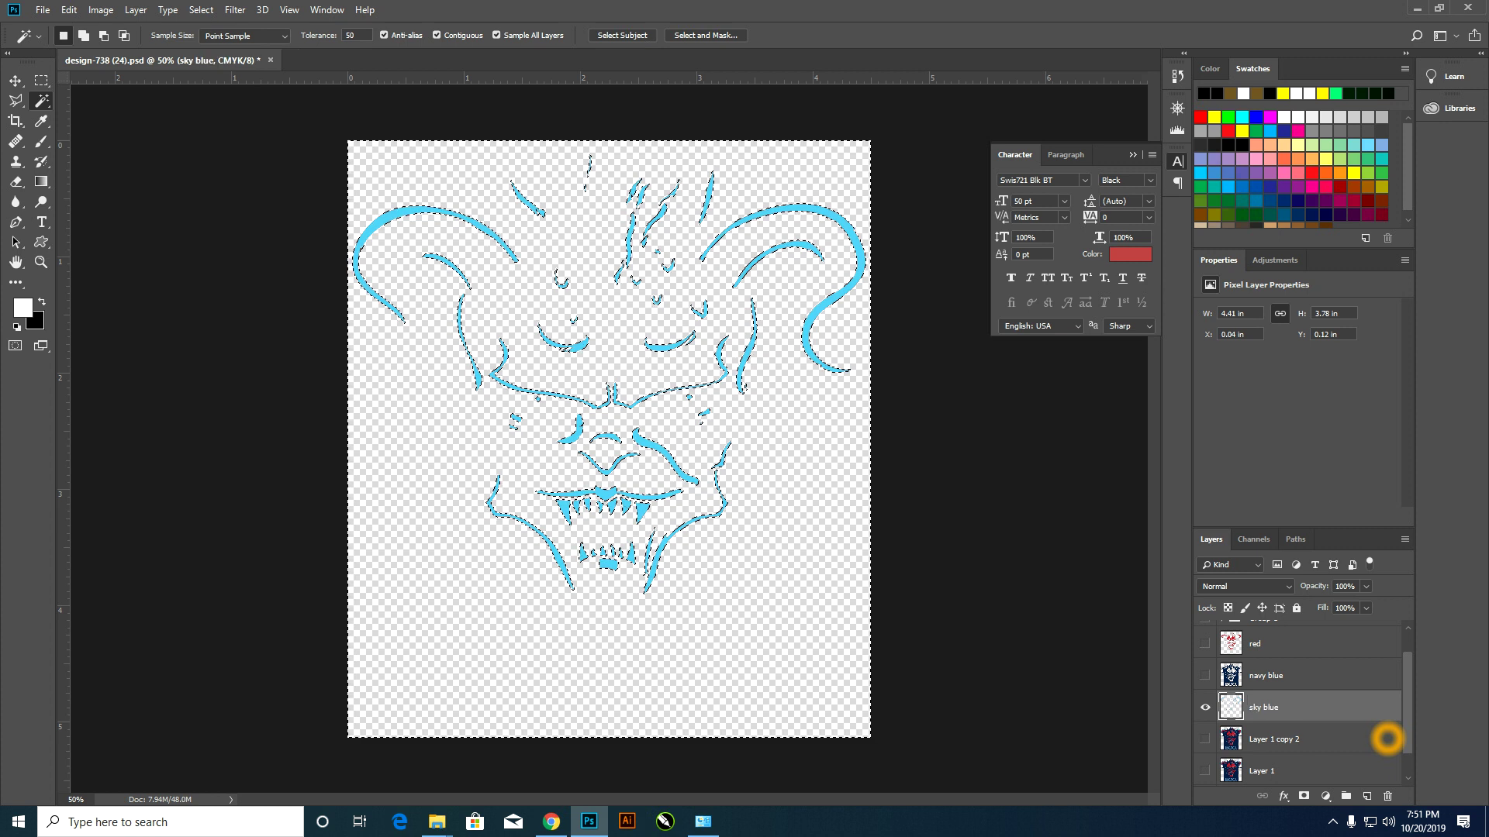
- Hide sky blue, show the second artwork copy, and rename it 'light blue'
click(1204, 708)
click(1205, 739)
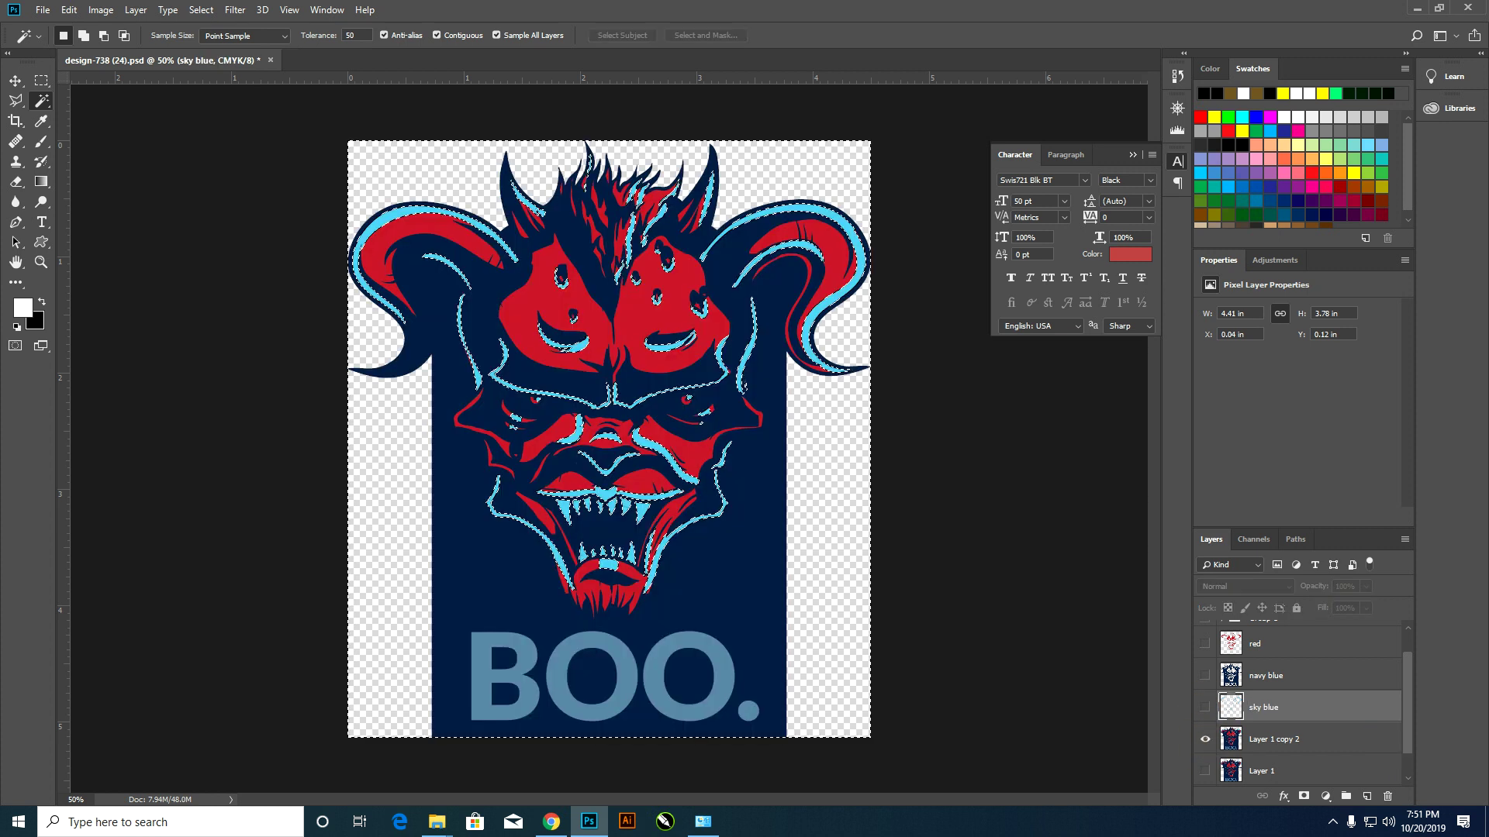
click(1291, 738)
double_click(1291, 738)
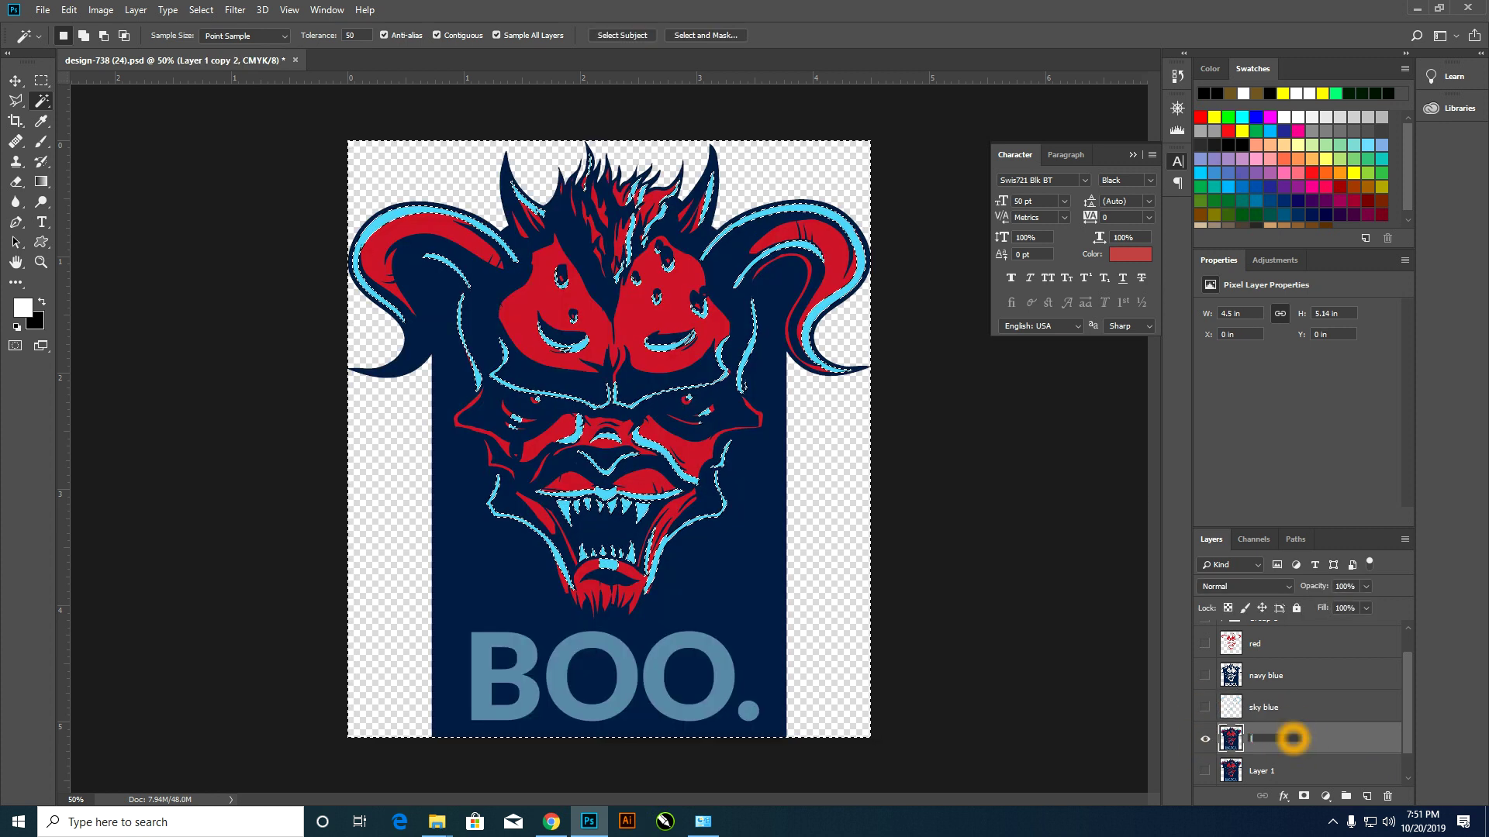
text(light blue)
key(Return)
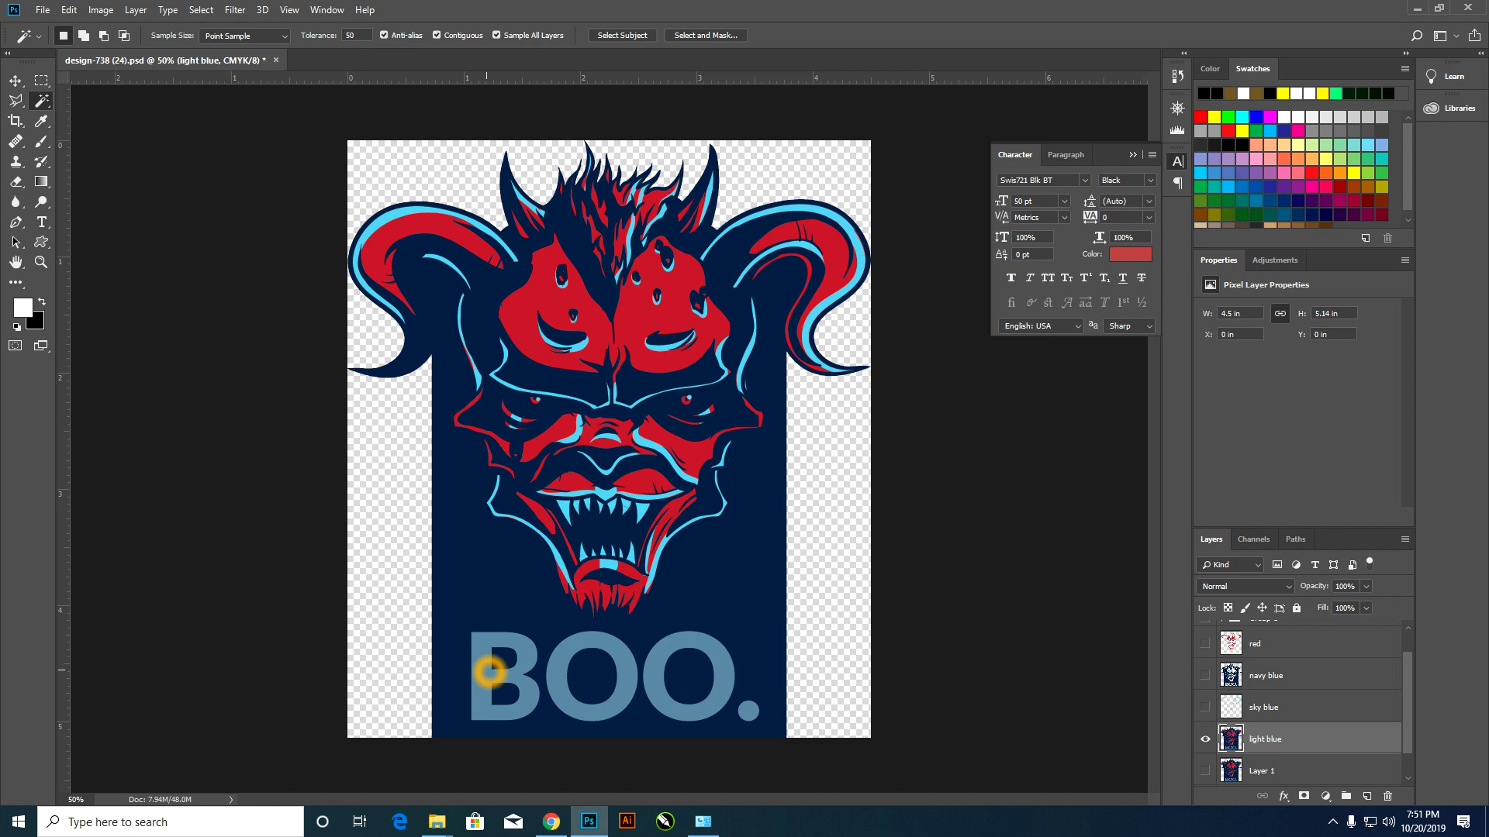
- Keep only the pale-blue BOO lettering on the light blue layer, then deselect
click(487, 671)
right_click(487, 671)
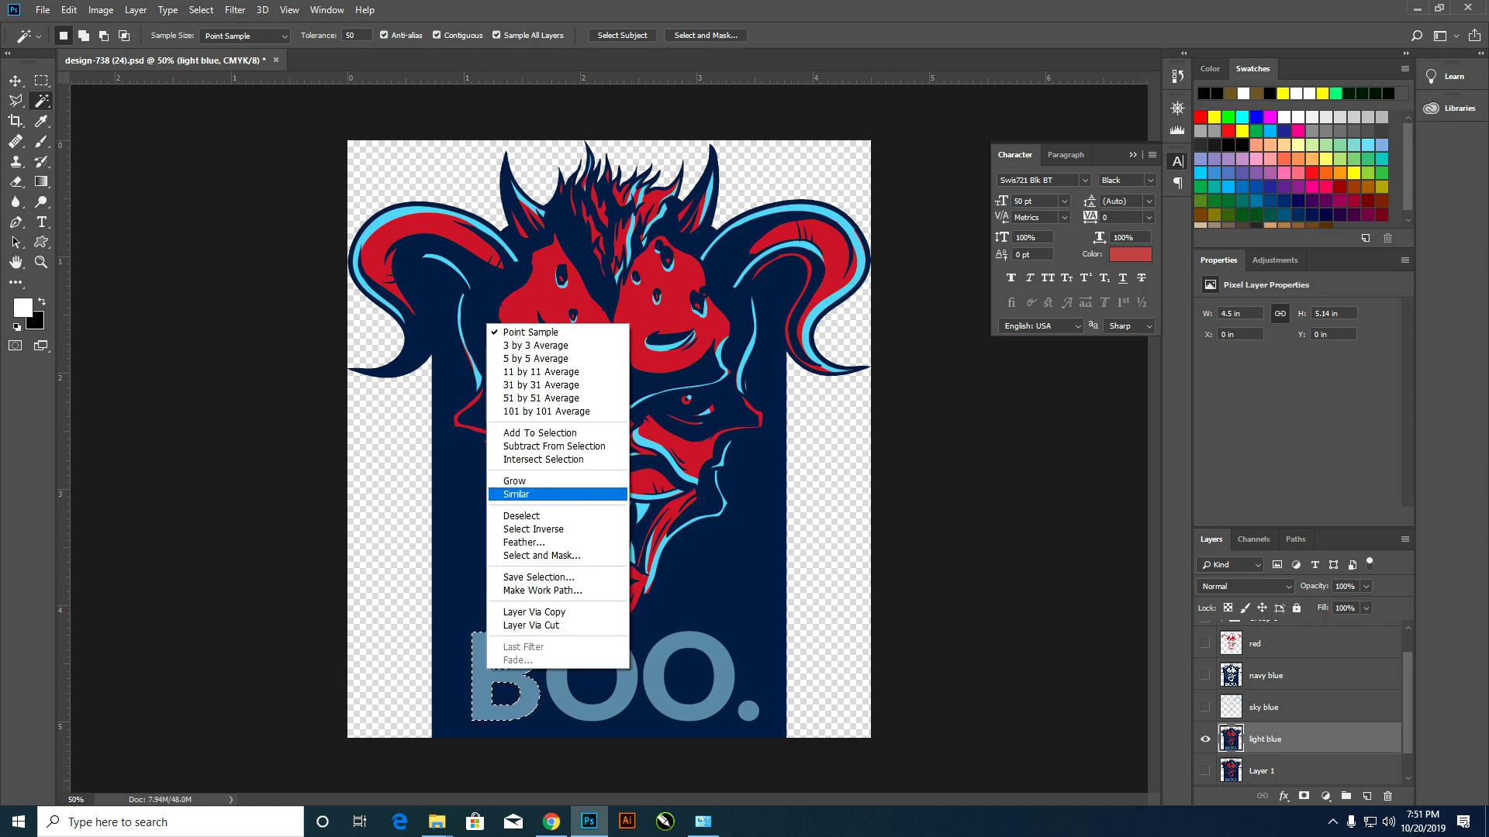
click(515, 494)
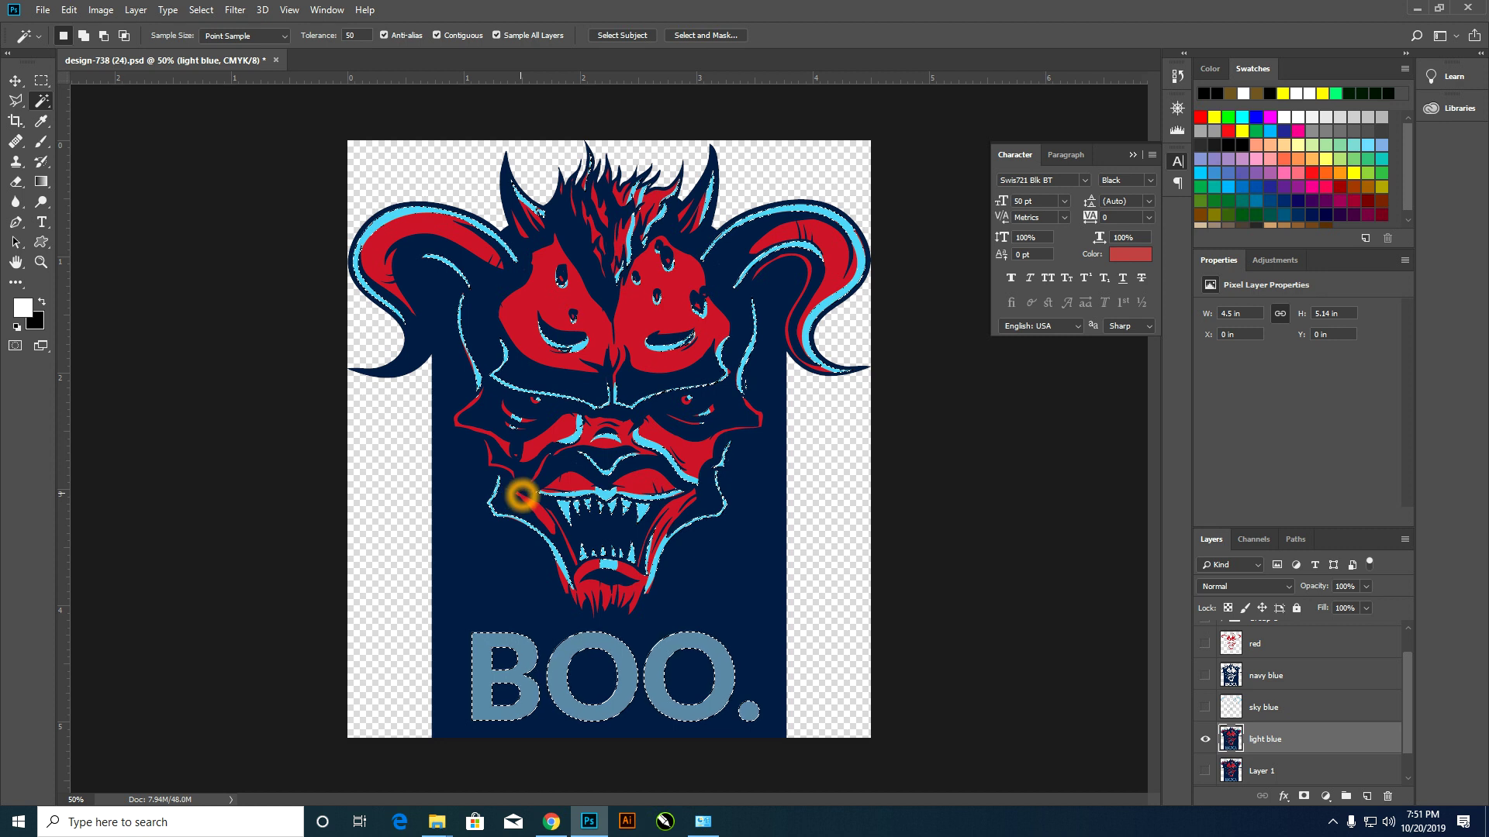
key(ctrl+shift+i)
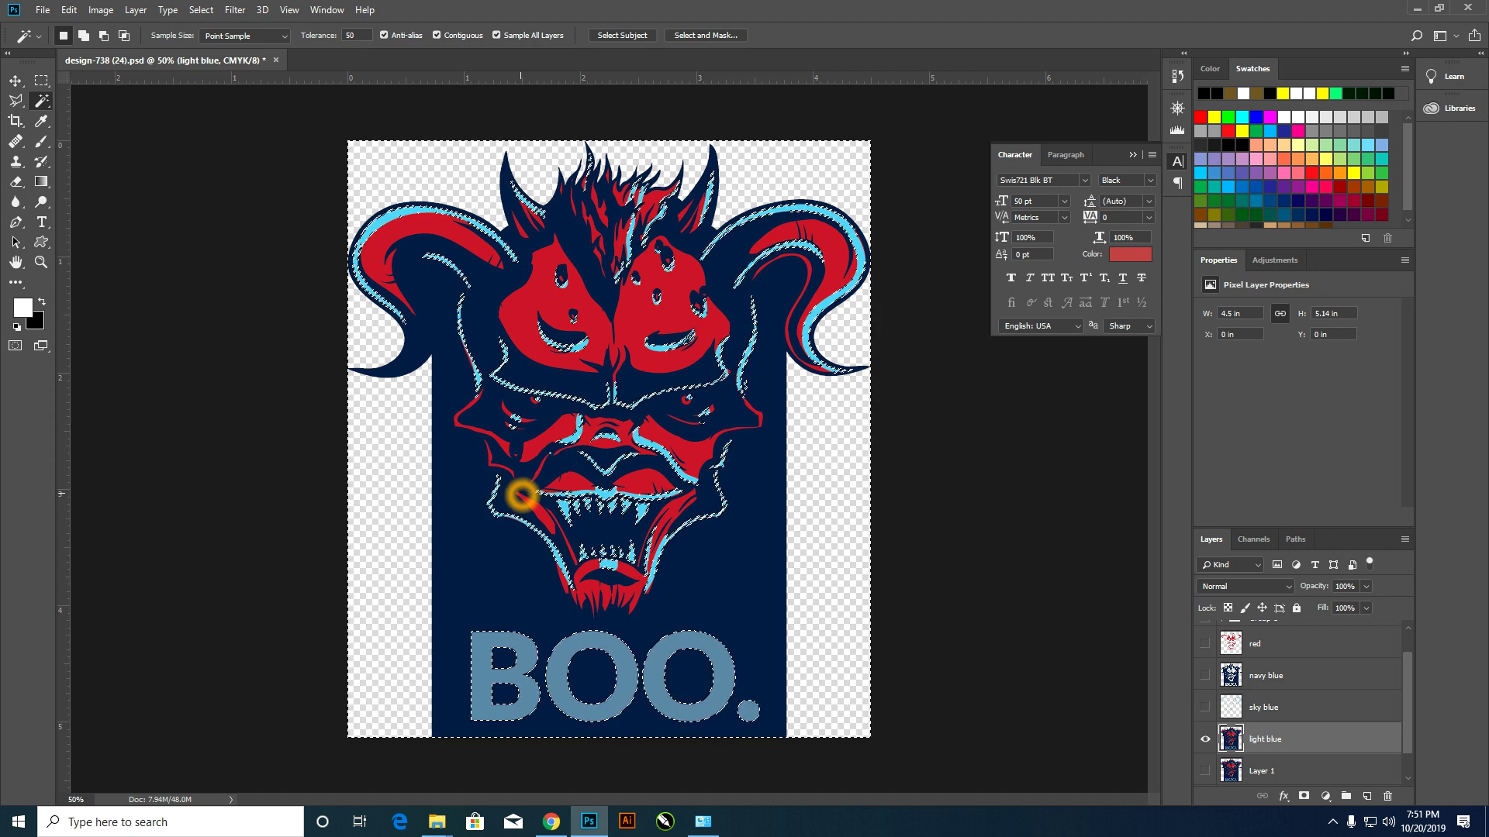
key(Delete)
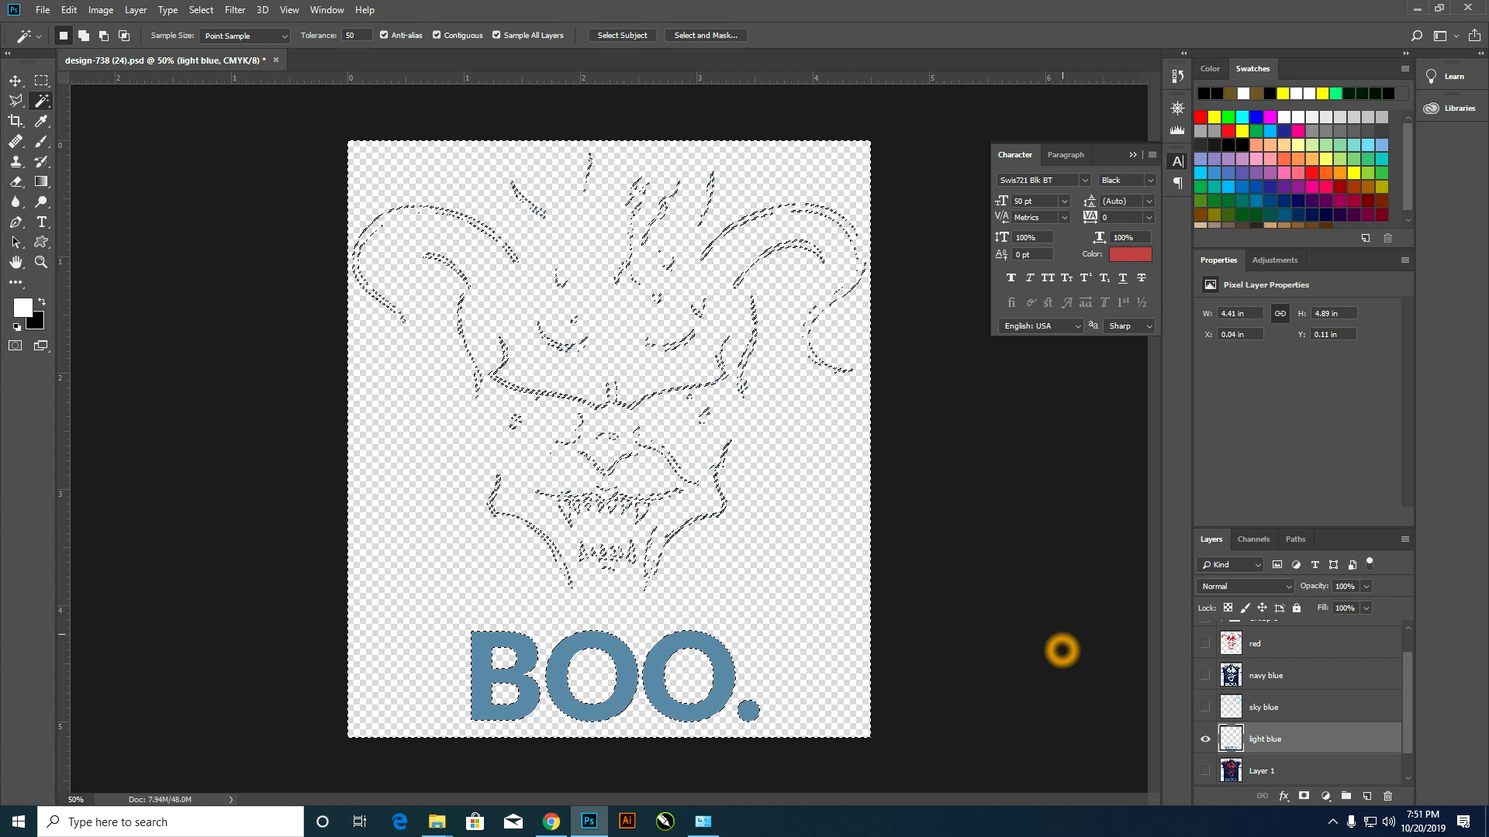
click(1063, 623)
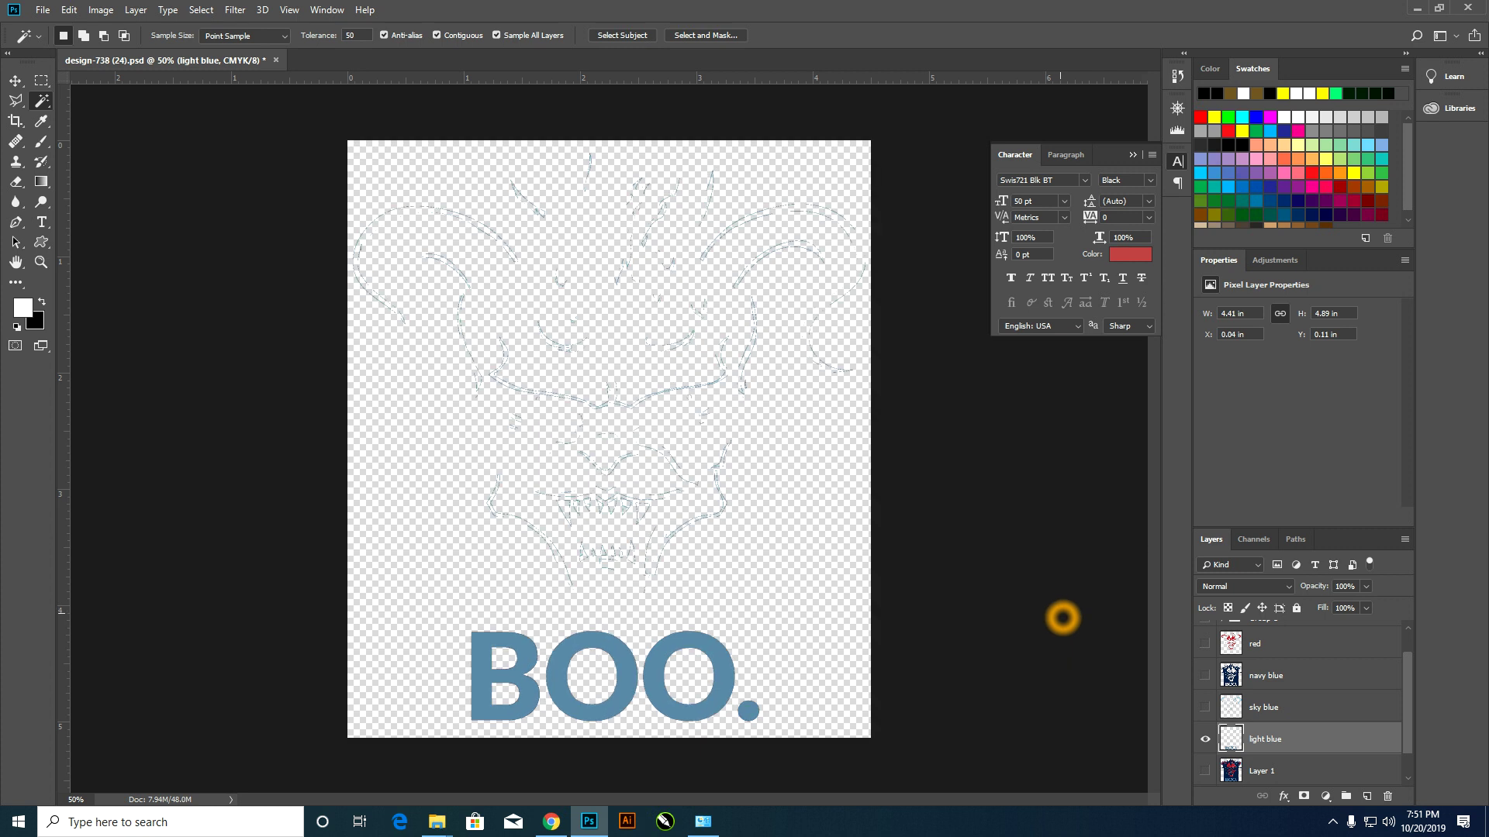
- Show the sky blue, navy blue and red layers alongside light blue
click(1204, 707)
click(1204, 676)
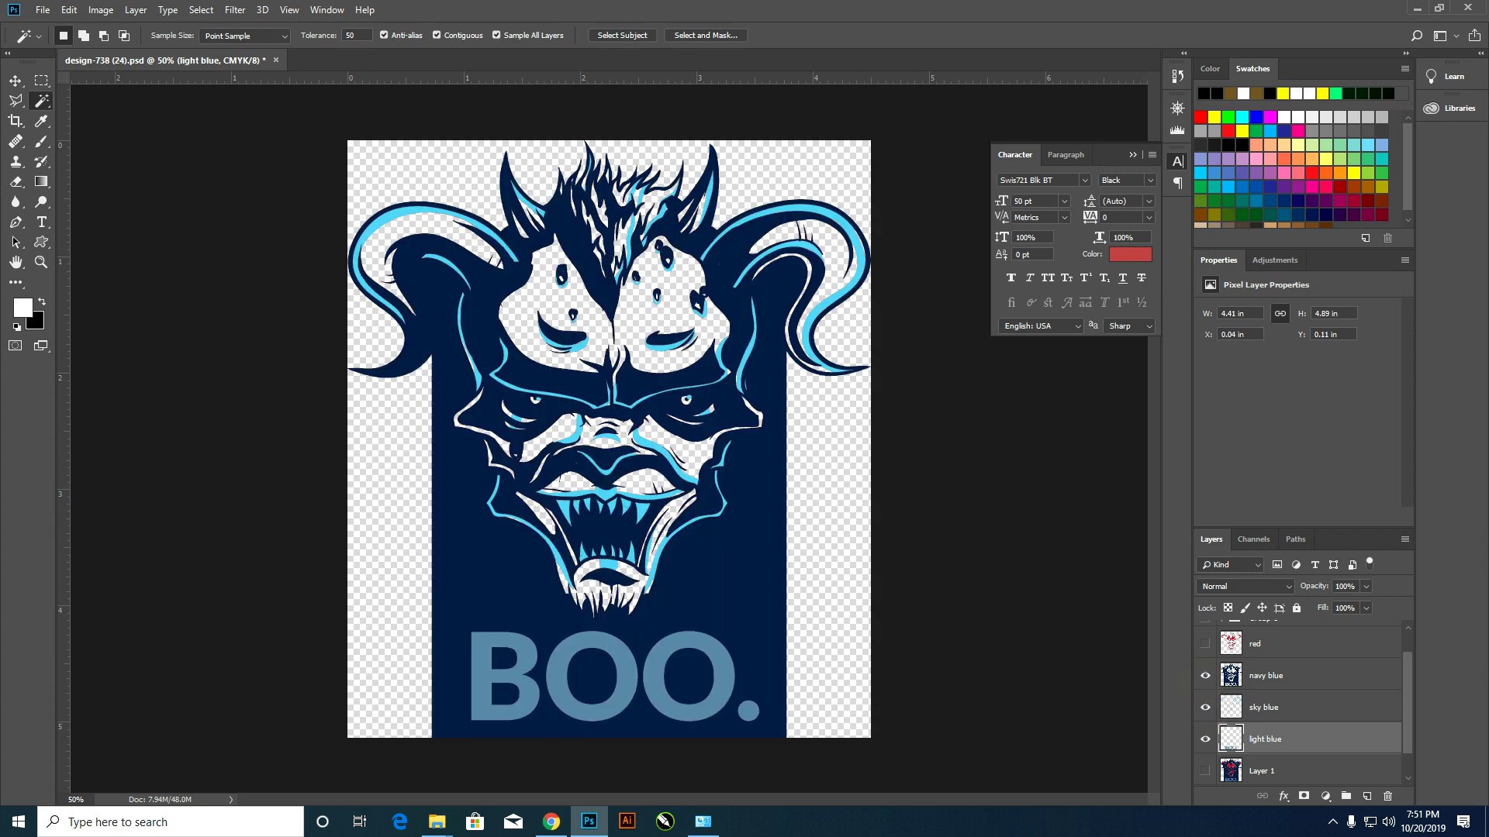
scroll(1202, 674, up, 1)
click(1204, 675)
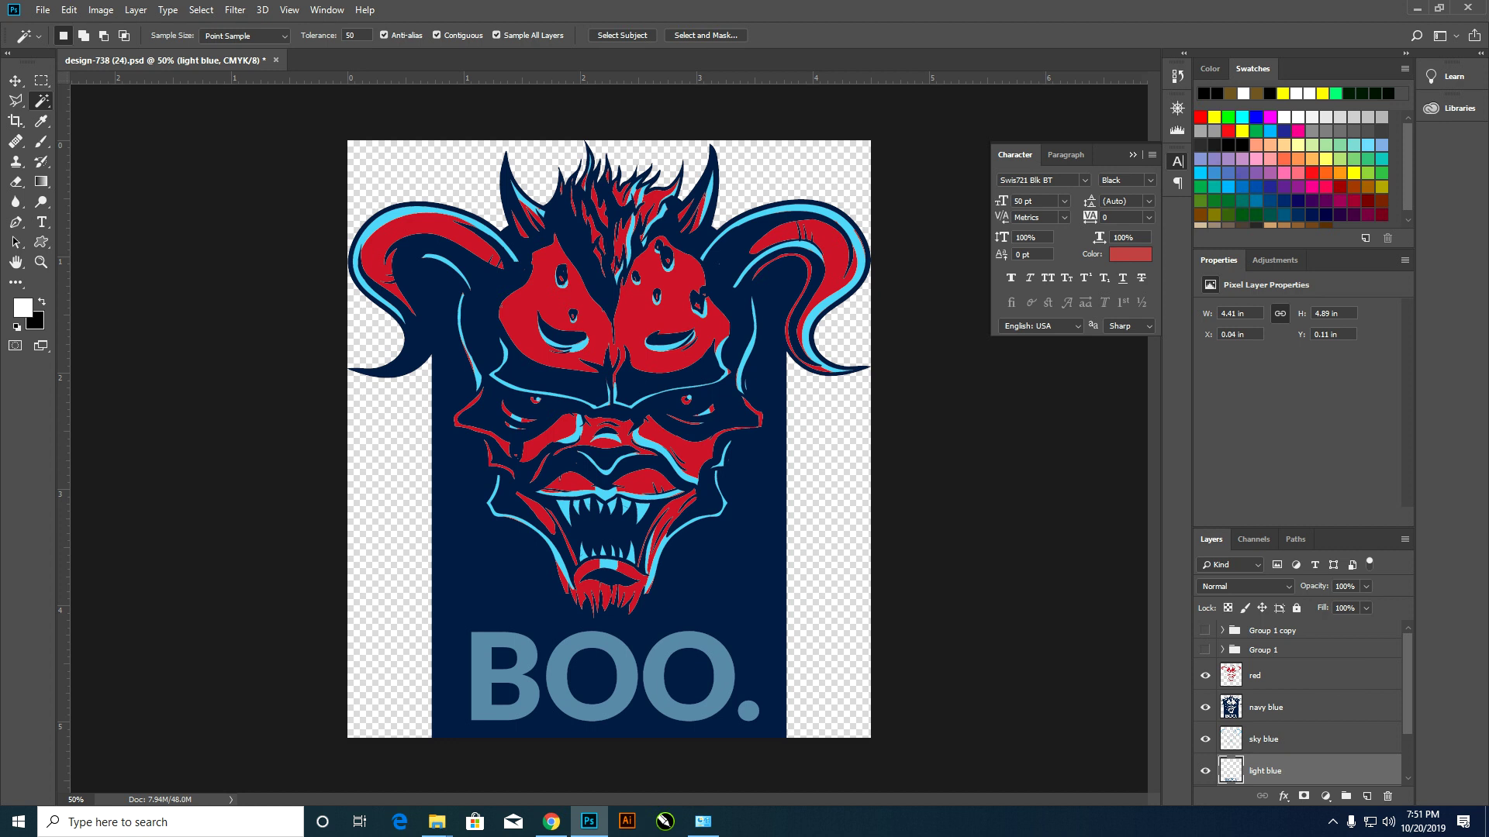
- Give the red layer a black #000000 Color Overlay layer style
click(1342, 675)
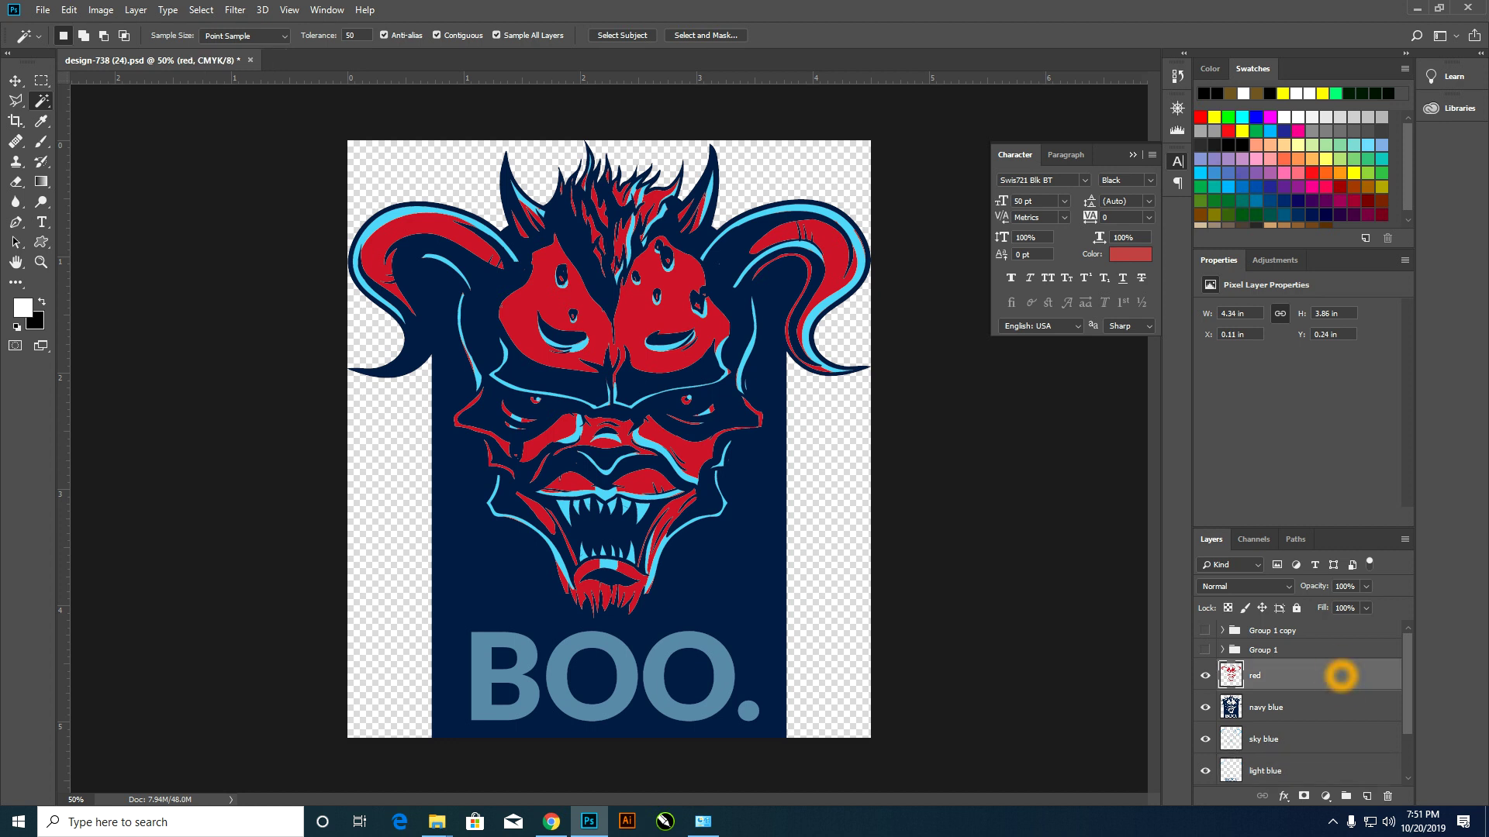
double_click(1342, 675)
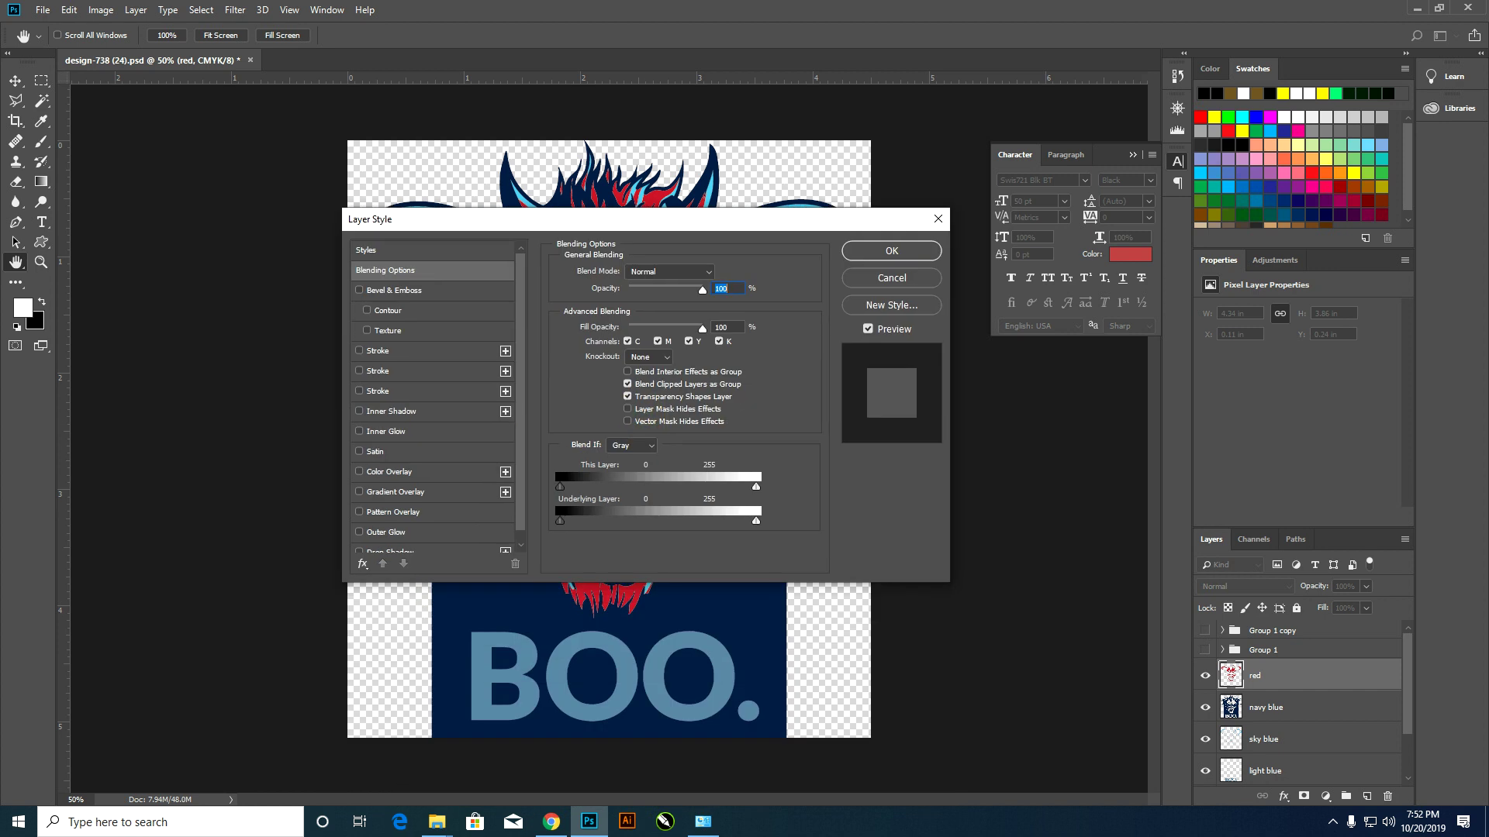
click(433, 470)
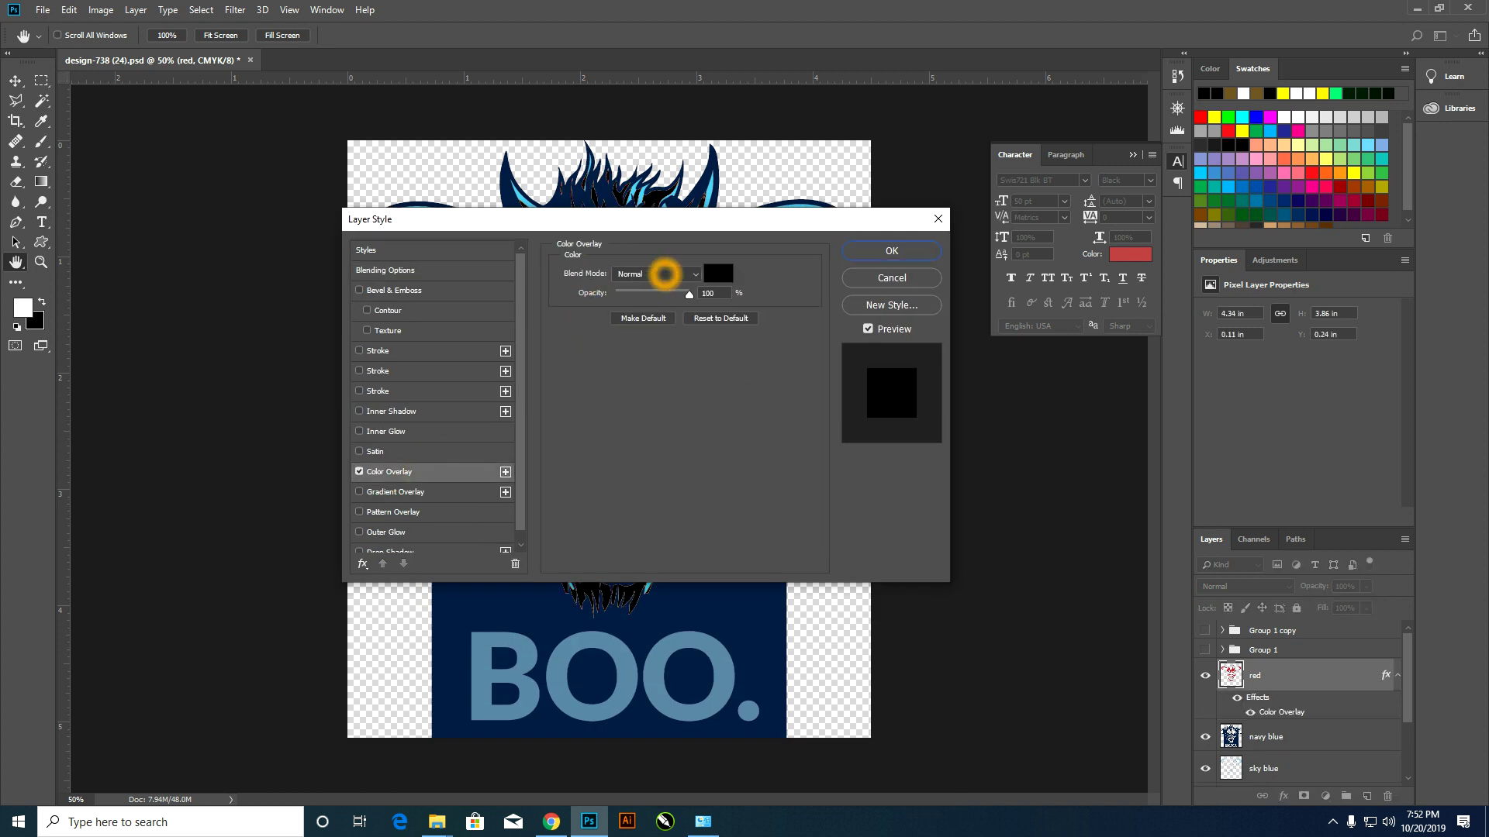
click(719, 274)
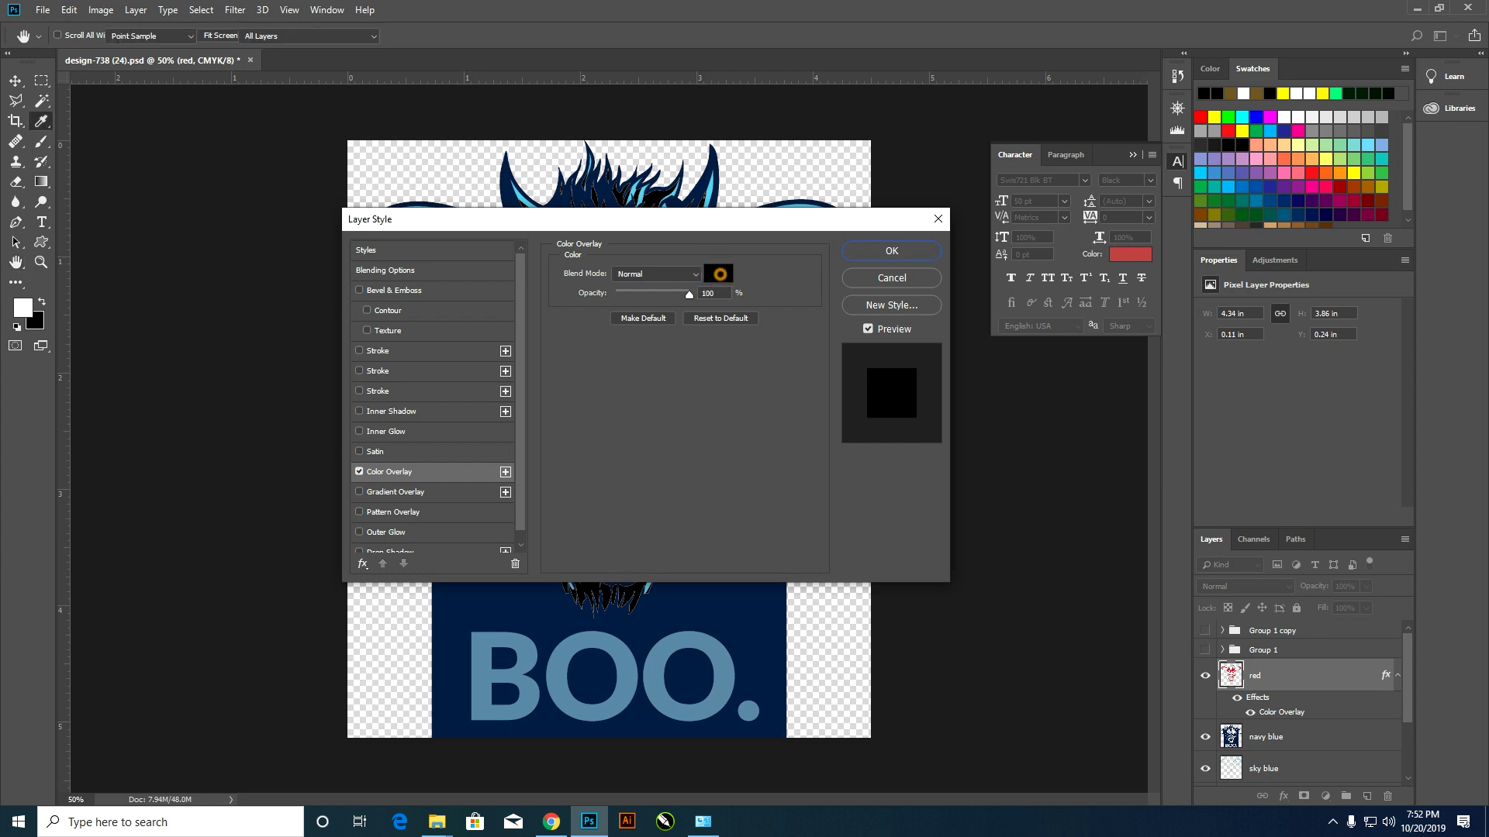
click(835, 433)
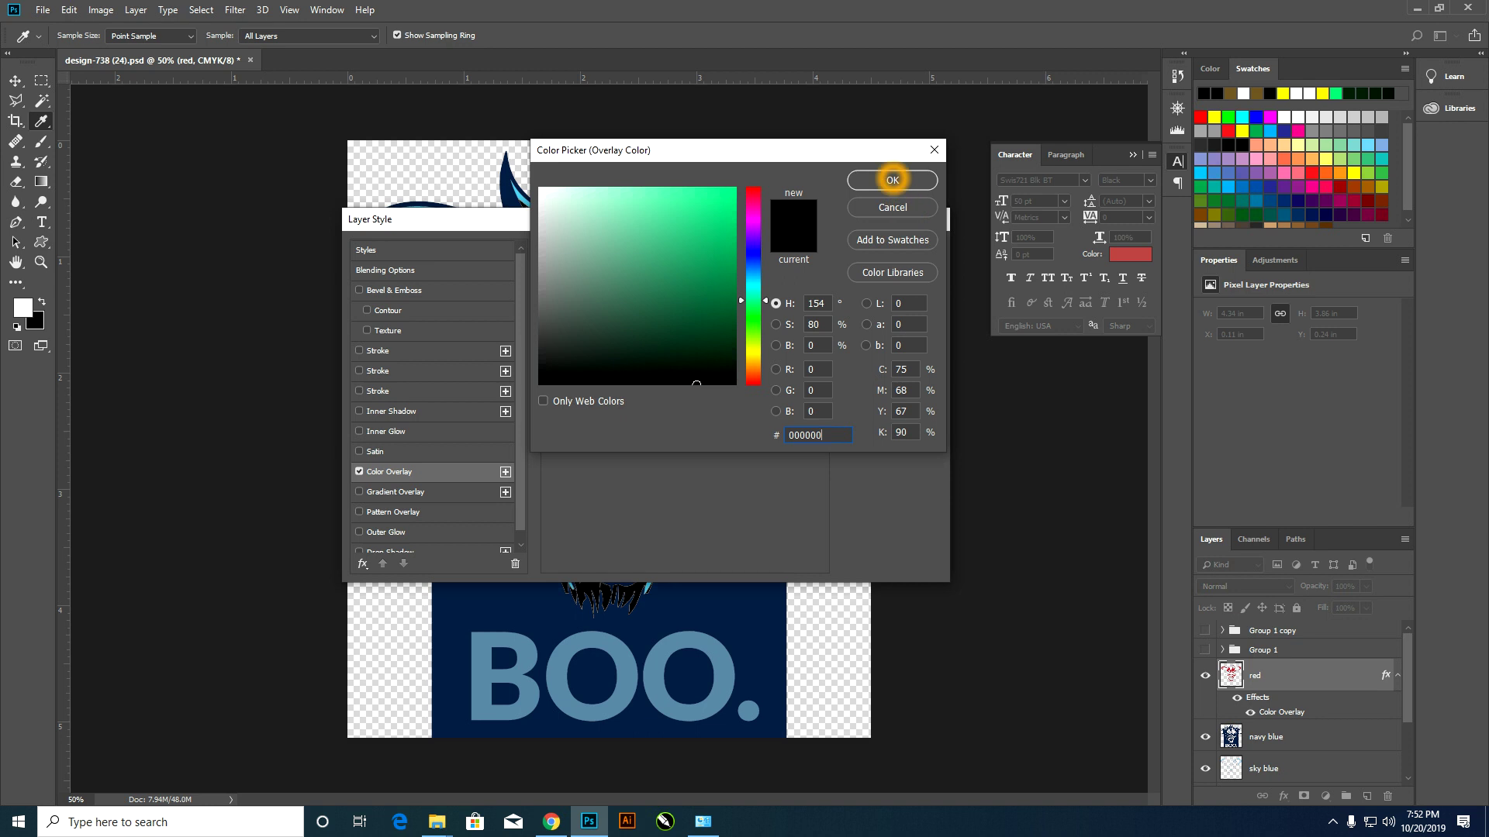
click(891, 178)
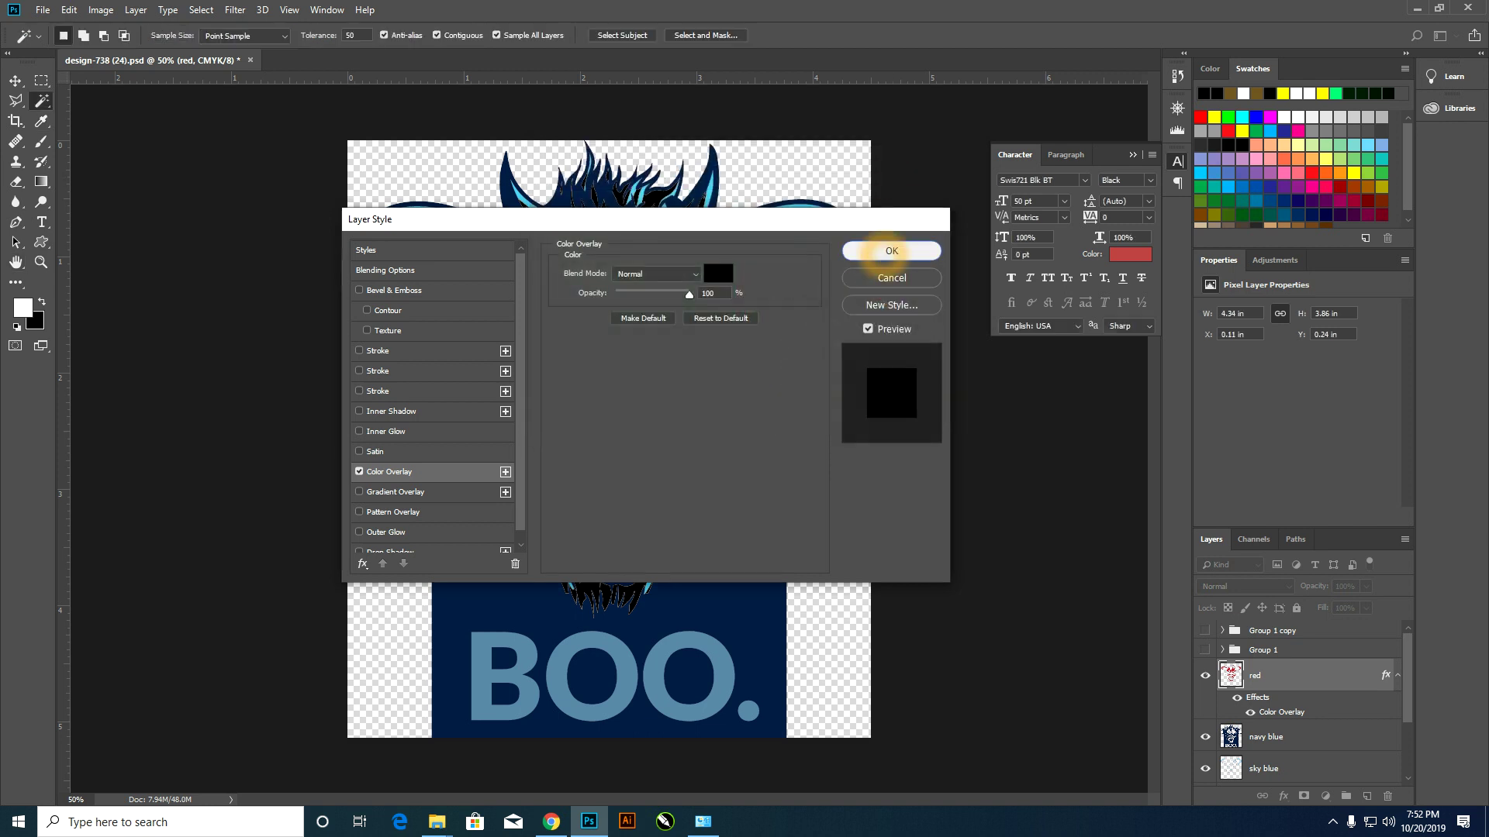
click(892, 251)
- Hide navy blue, sky blue and light blue; show the Group 1 and Group 1 copy registration marks
click(1204, 736)
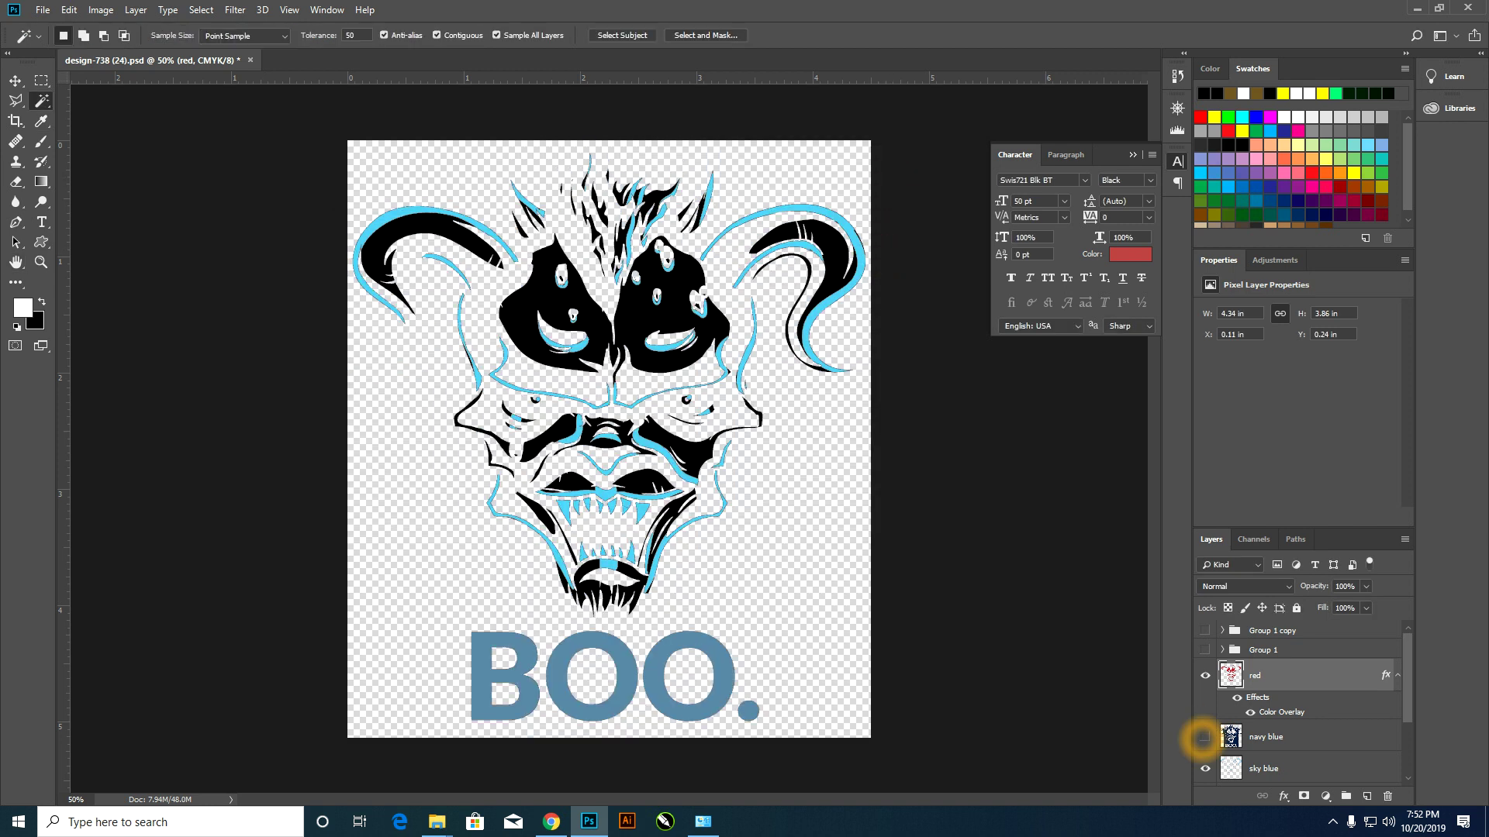
click(1204, 769)
scroll(1205, 769, down, 1)
scroll(1217, 761, down, 1)
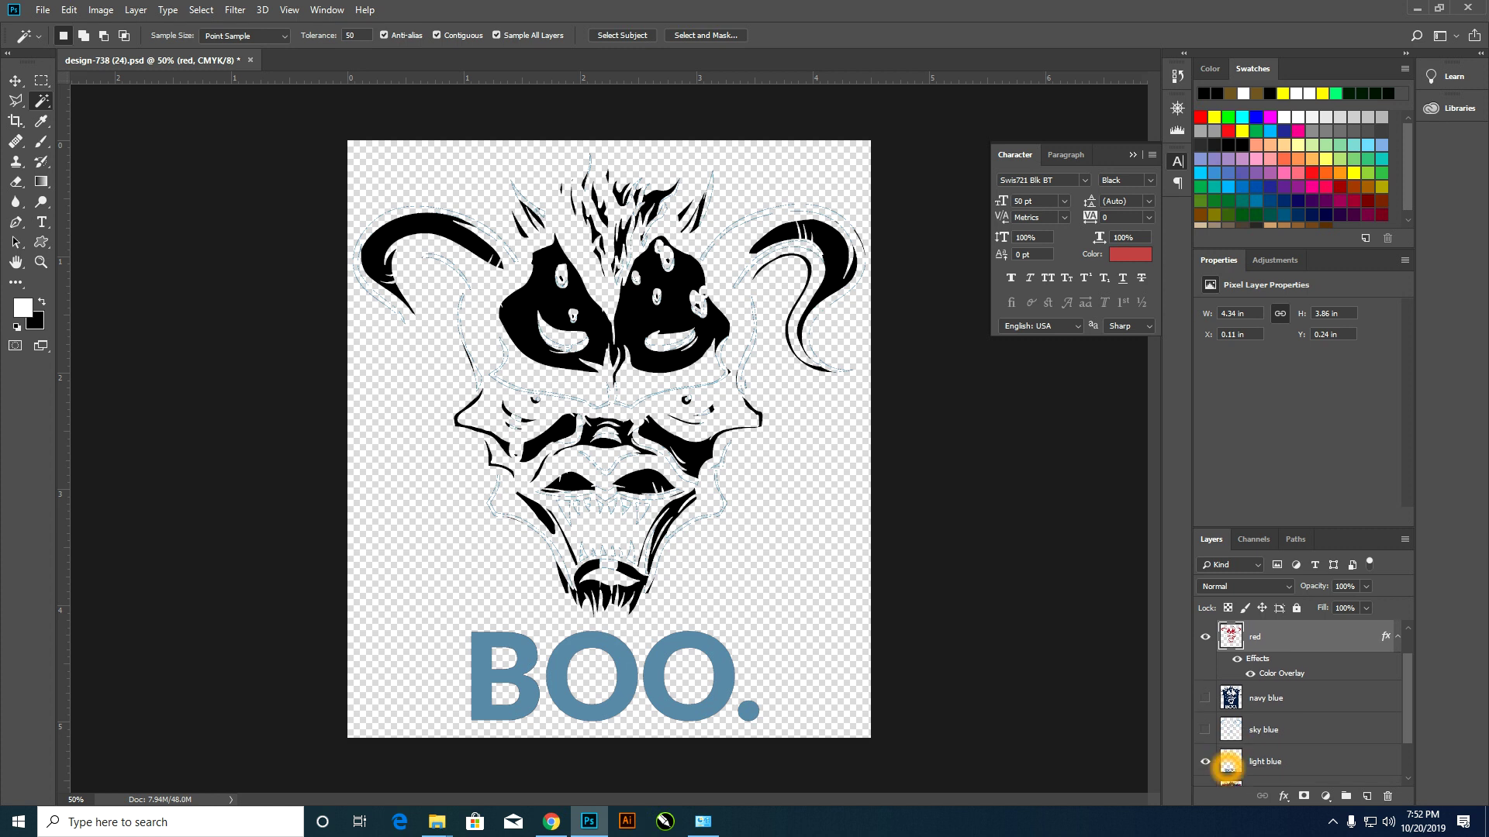
click(1205, 762)
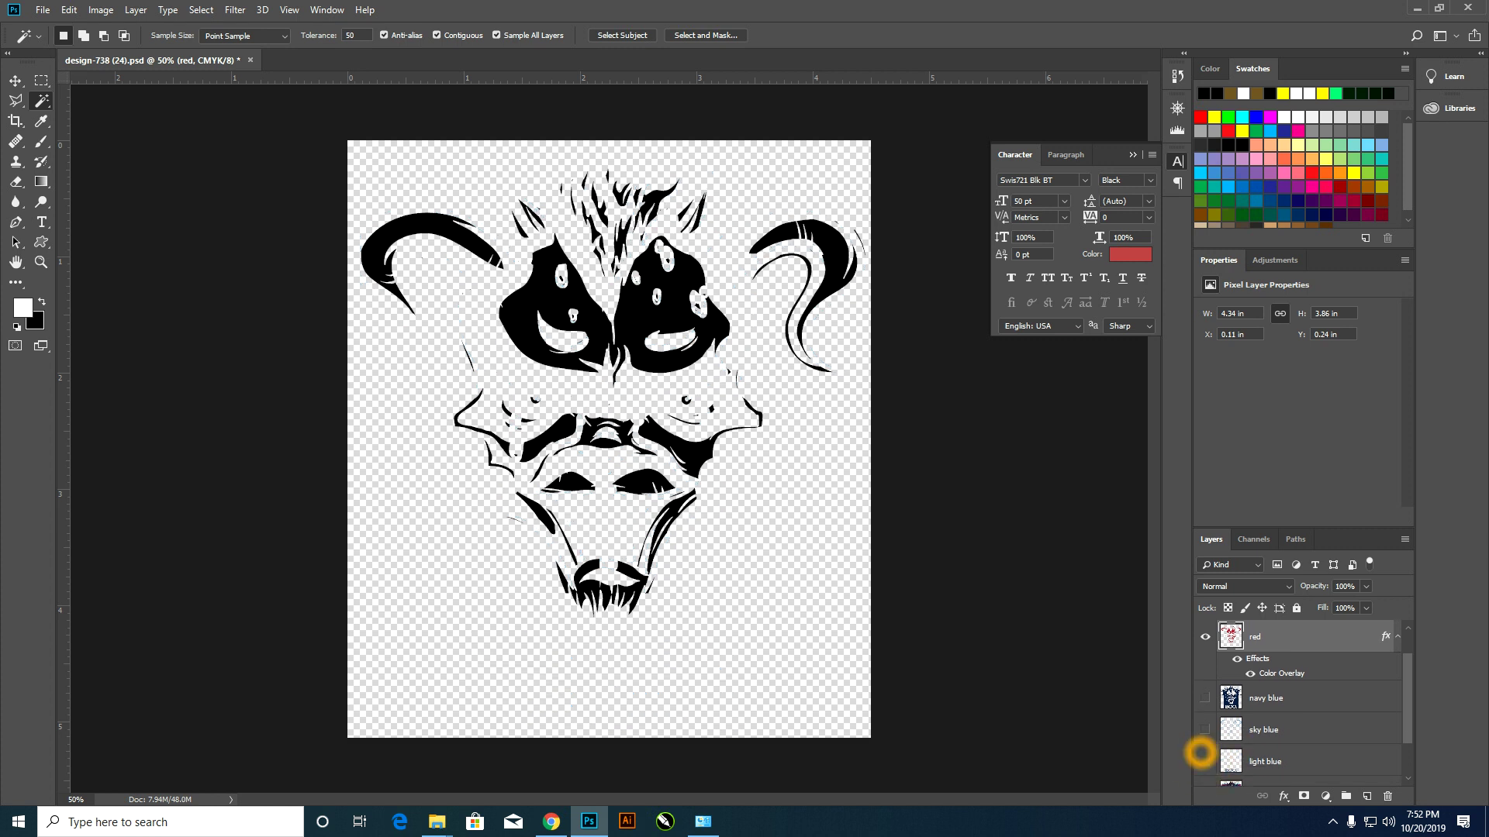
scroll(1225, 740, up, 2)
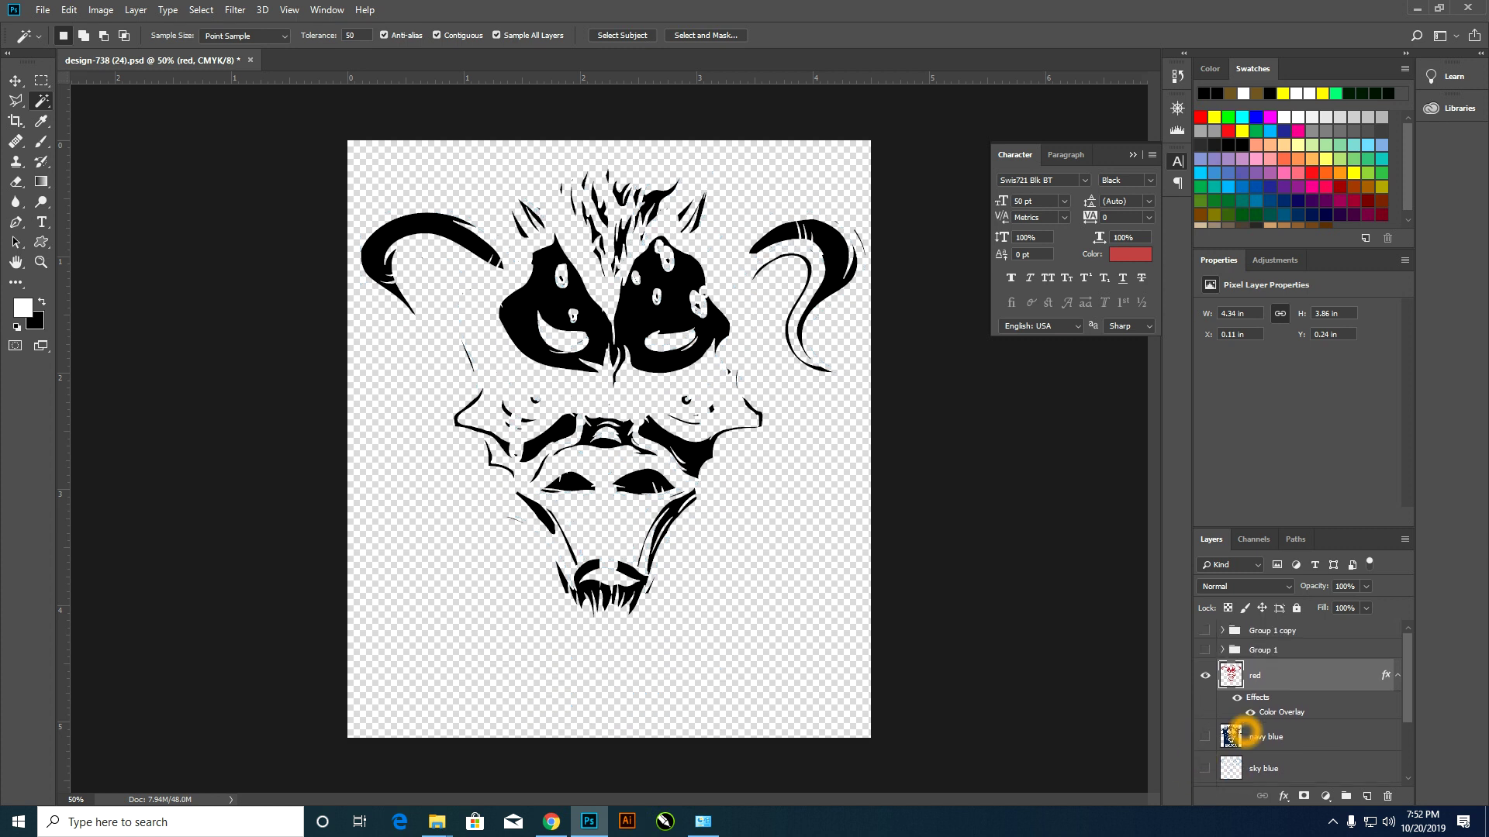
click(1205, 649)
click(1205, 630)
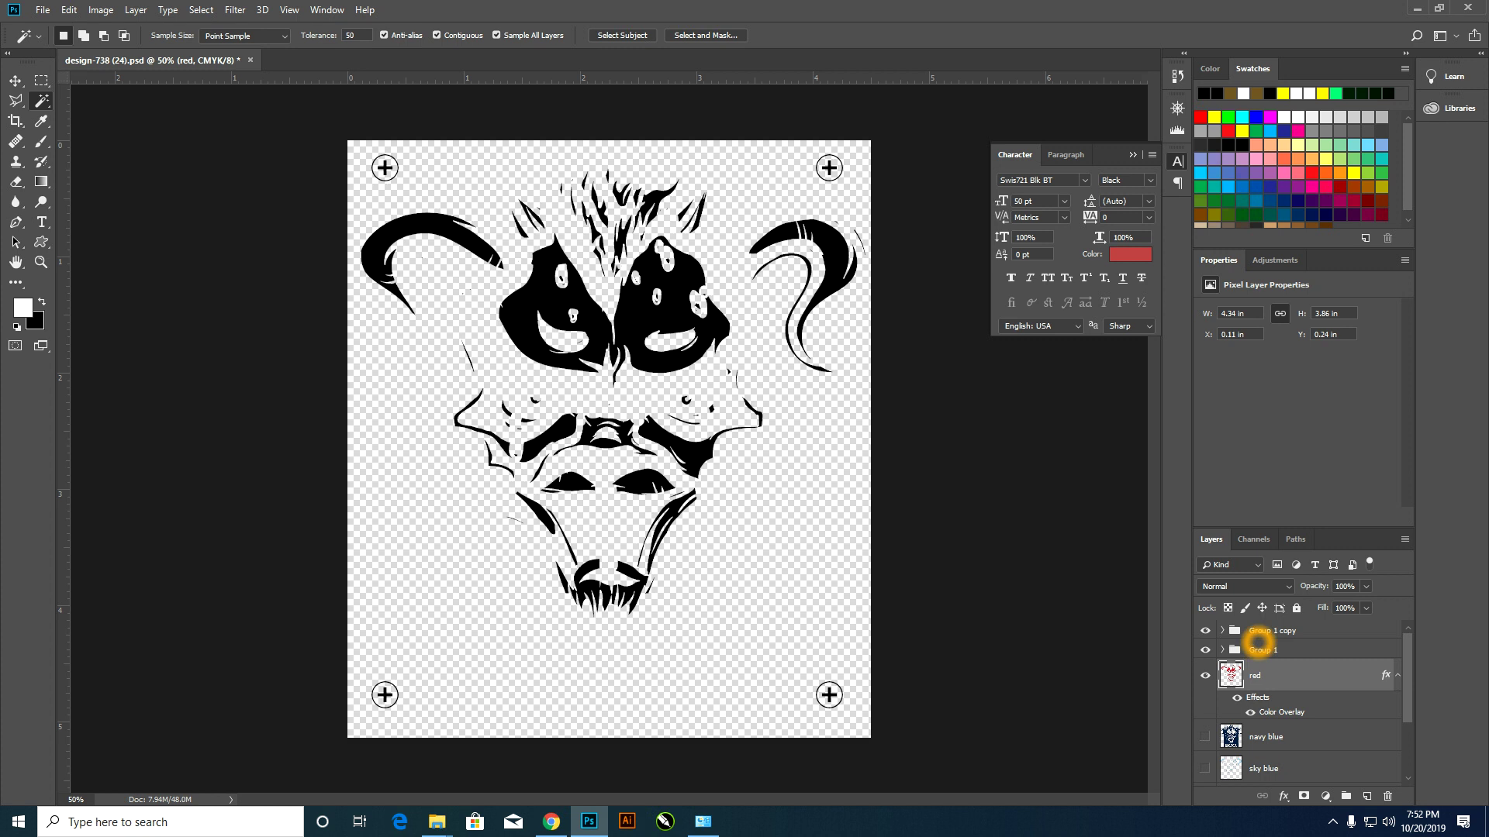
click(828, 388)
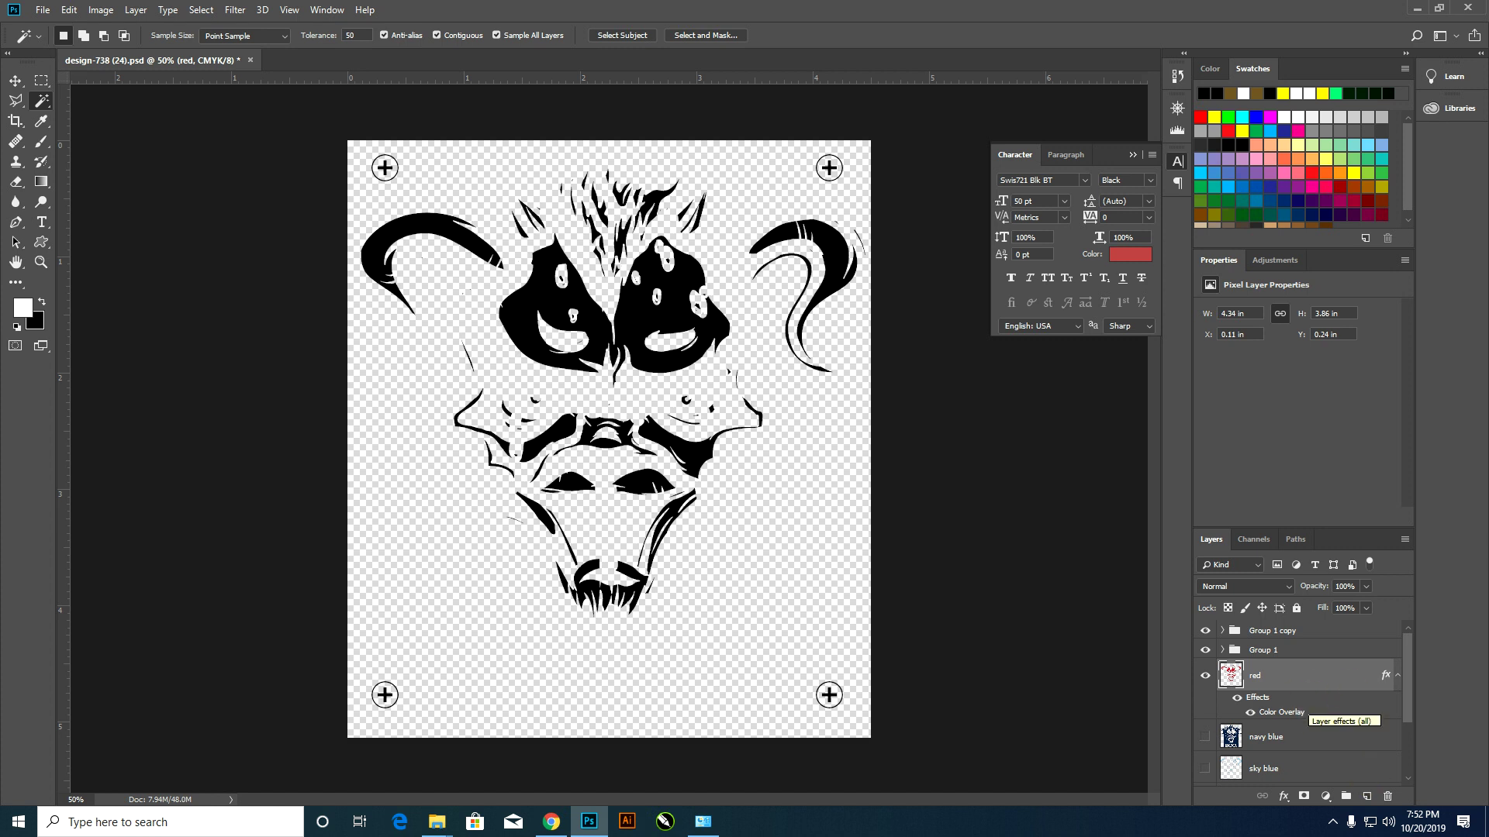
- Copy the red layer's black overlay layer style
right_click(1357, 667)
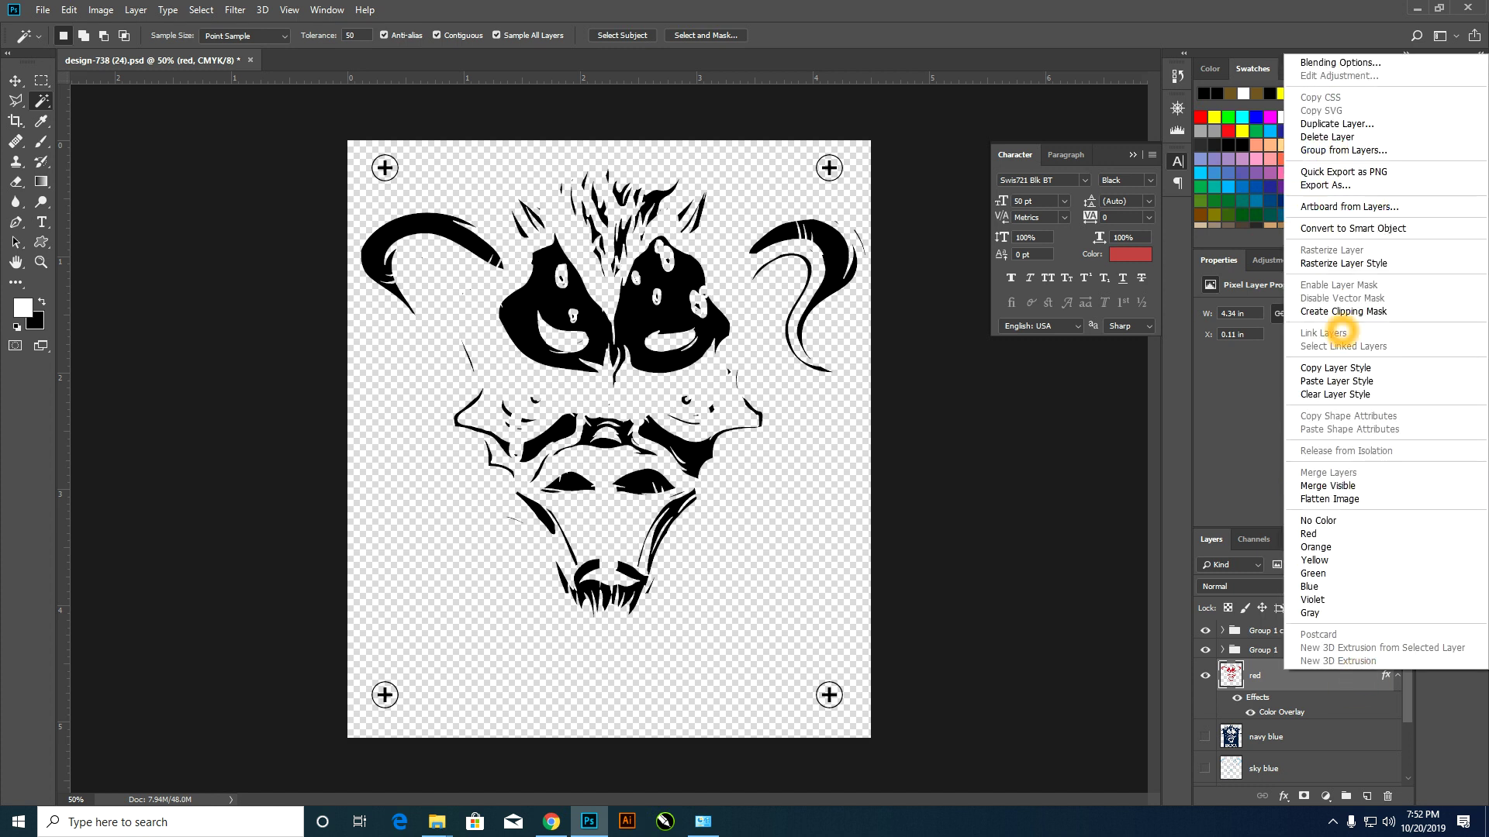
click(1345, 368)
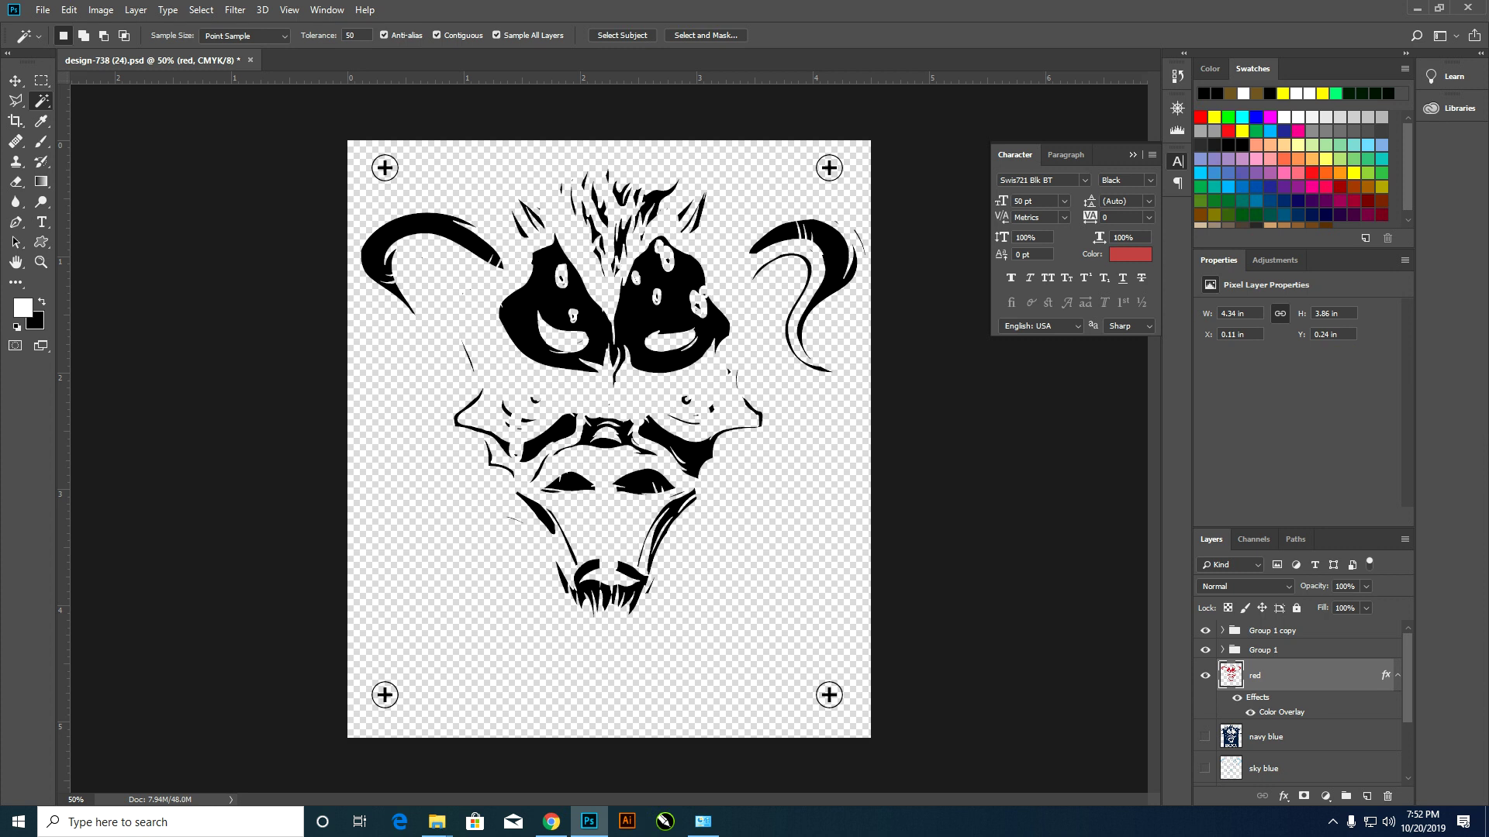
scroll(1303, 714, down, 1)
scroll(1303, 717, down, 1)
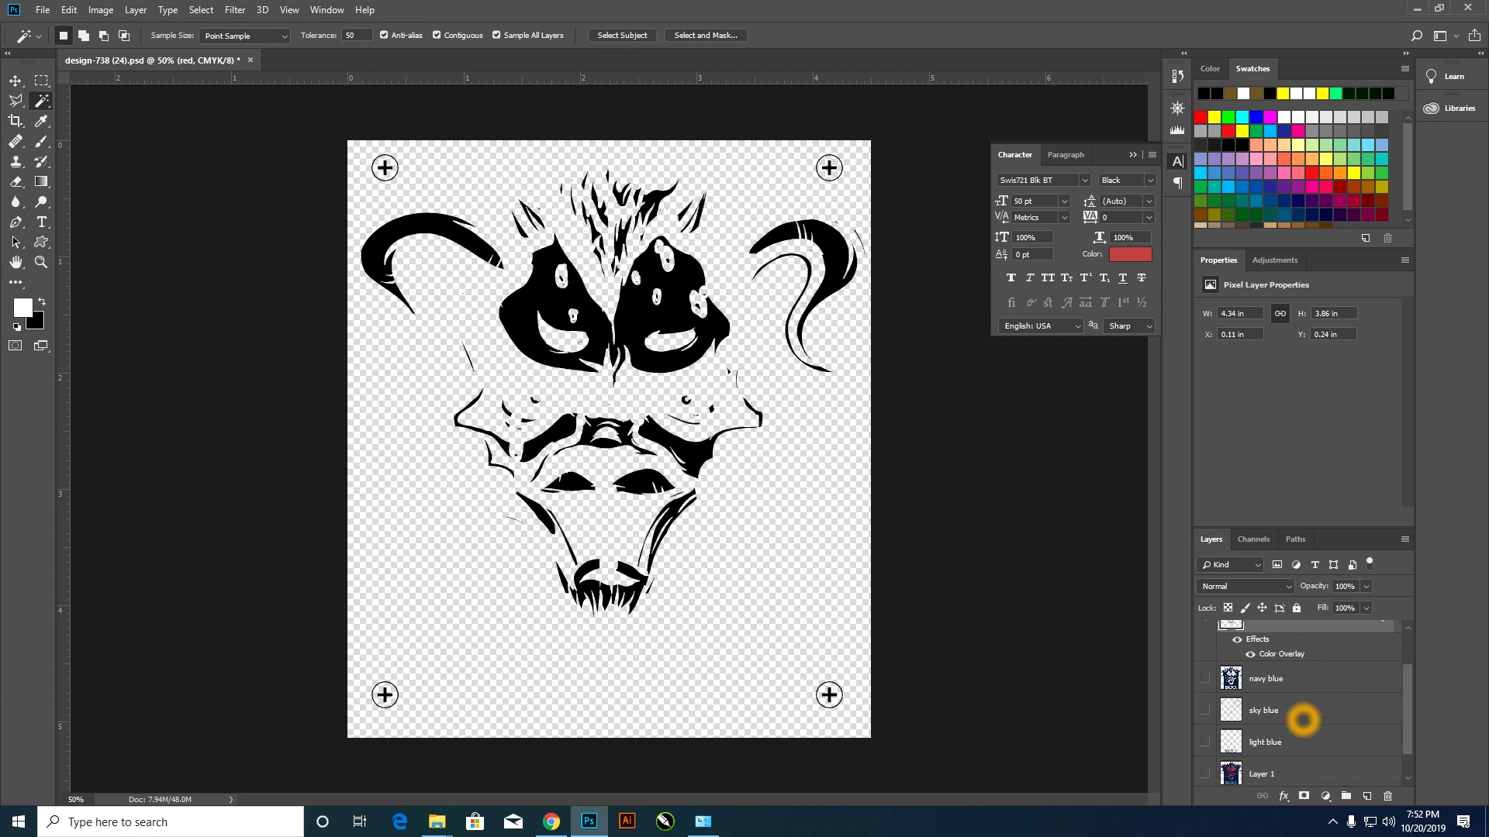
- Paste the style onto navy blue through light blue, then hide the red layer
click(1306, 674)
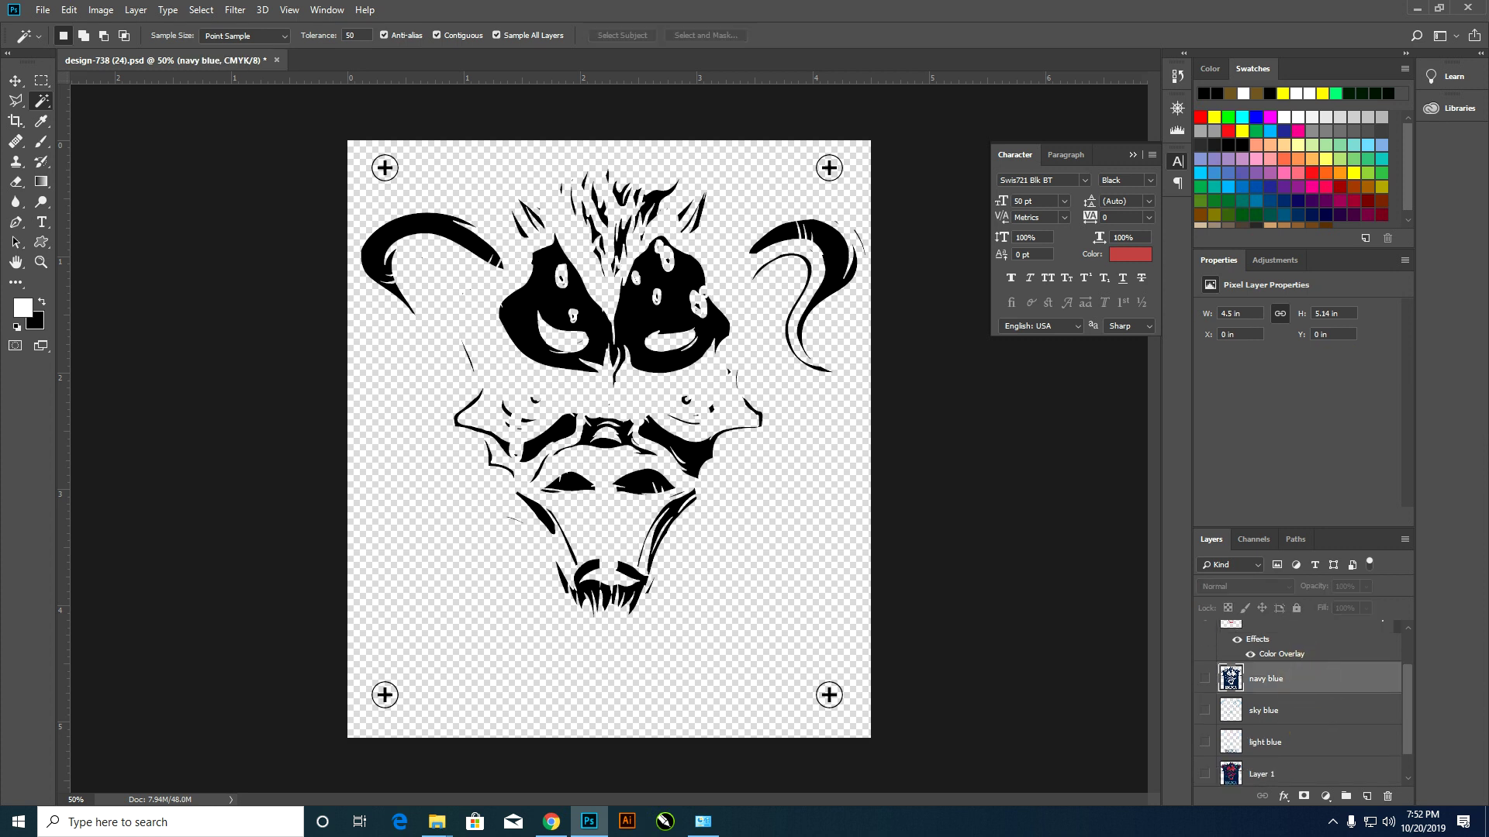
shift+click(1311, 745)
right_click(1322, 715)
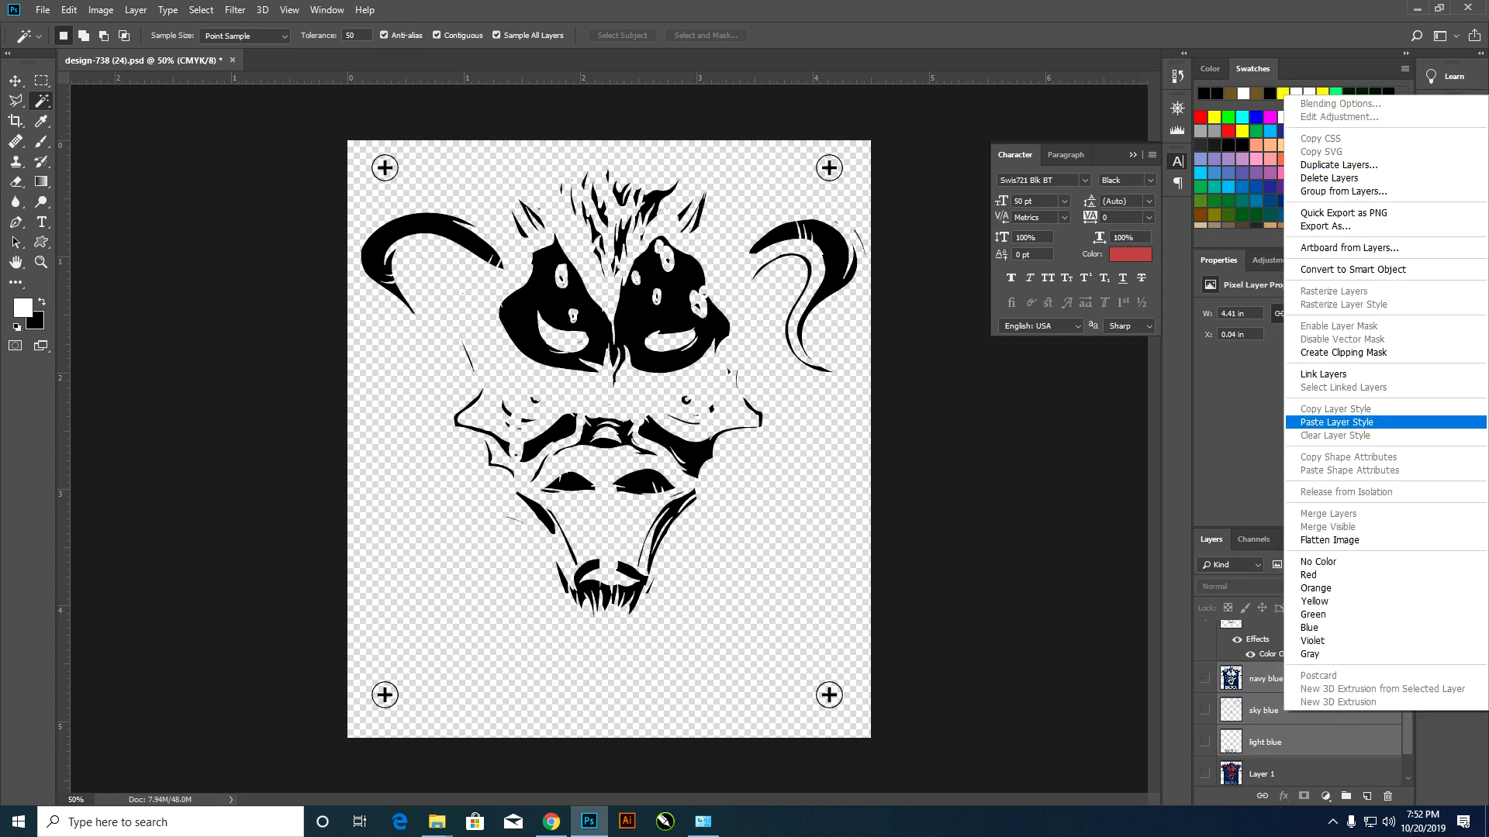
click(1349, 421)
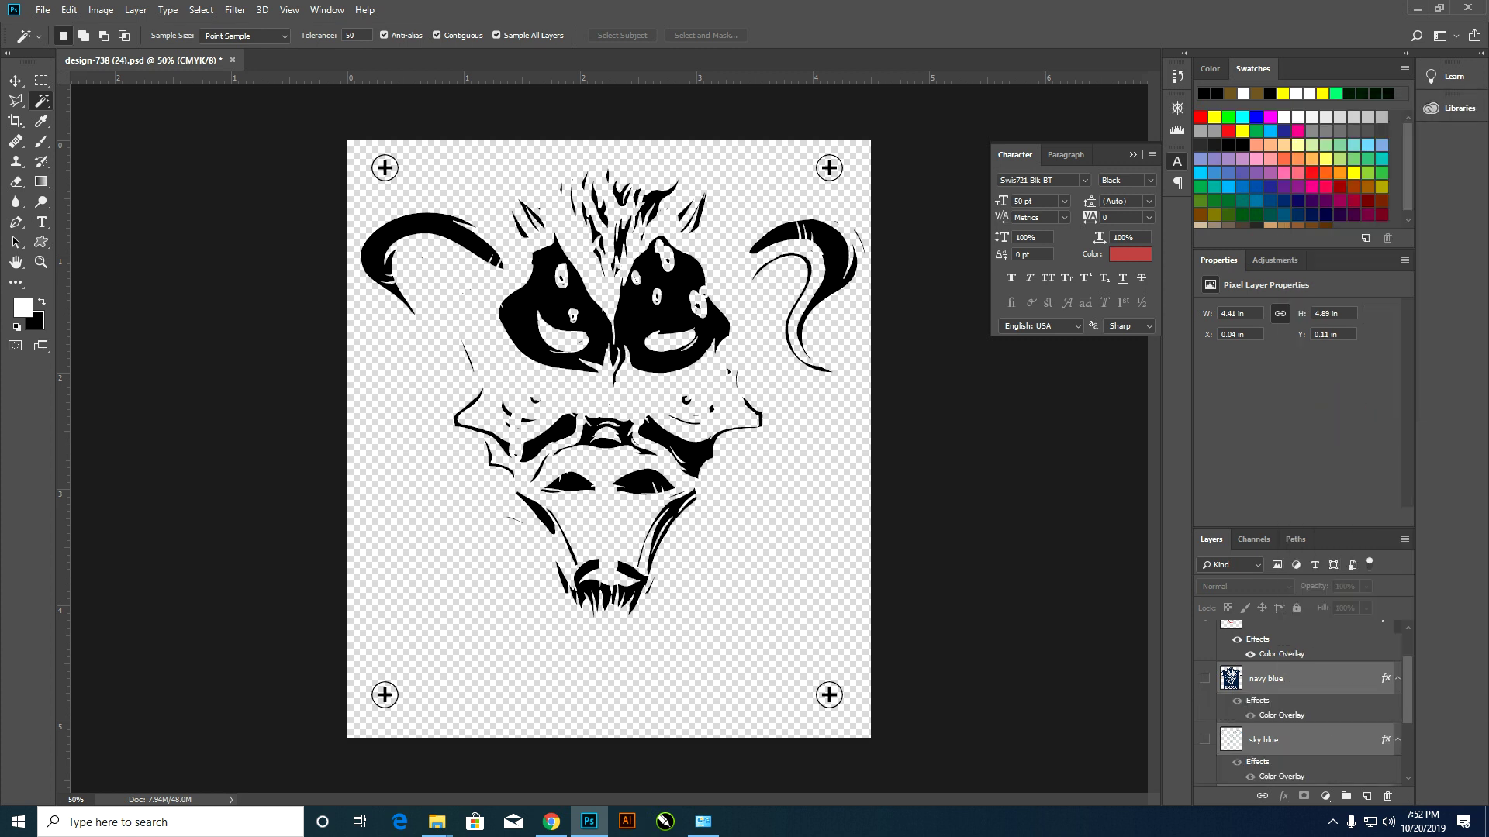
scroll(1300, 697, up, 1)
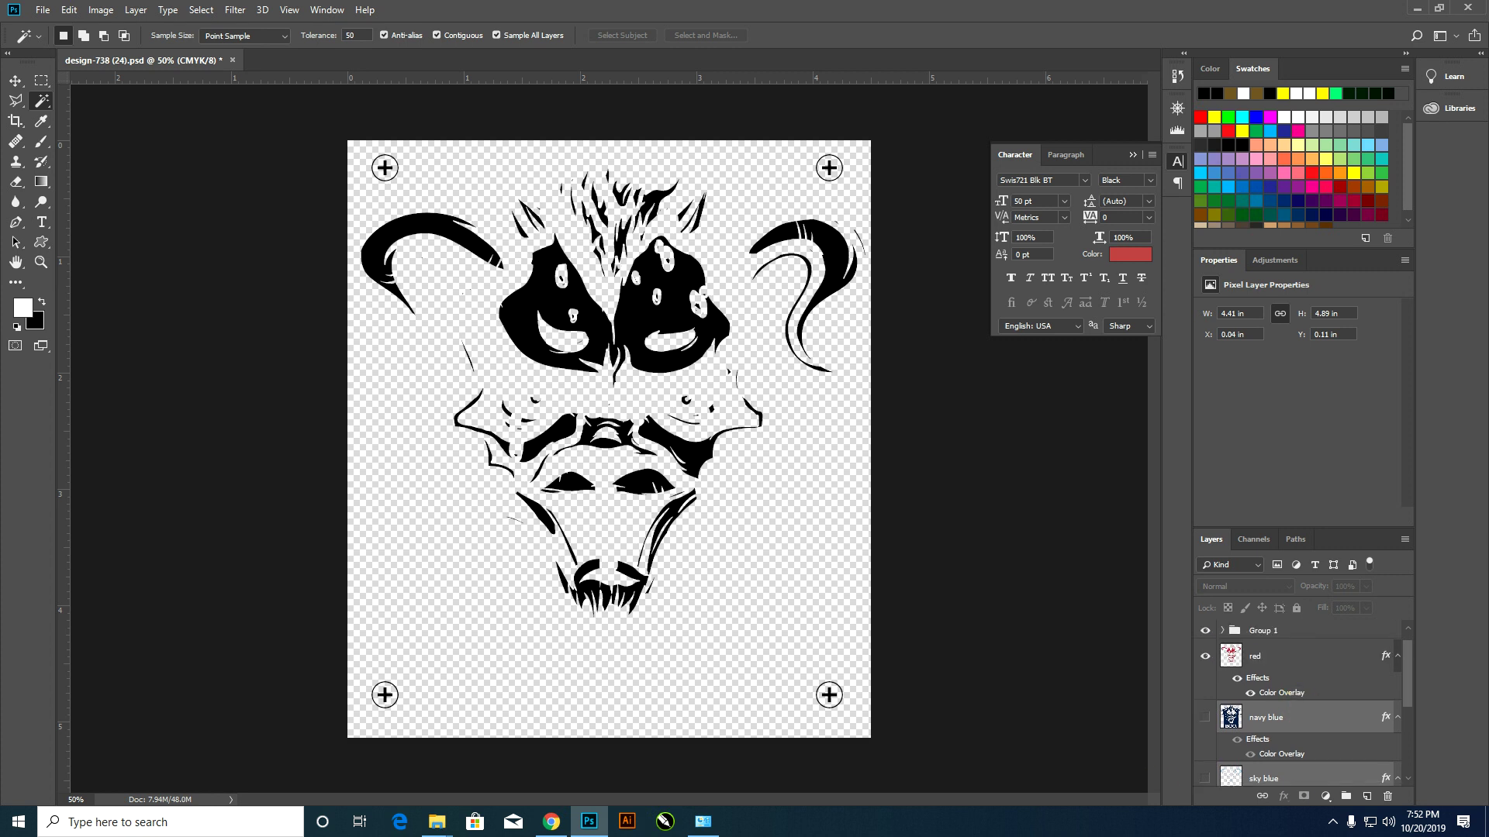
click(1203, 655)
- Preview the navy blue and sky blue films in turn, finishing with only light blue visible
click(1204, 718)
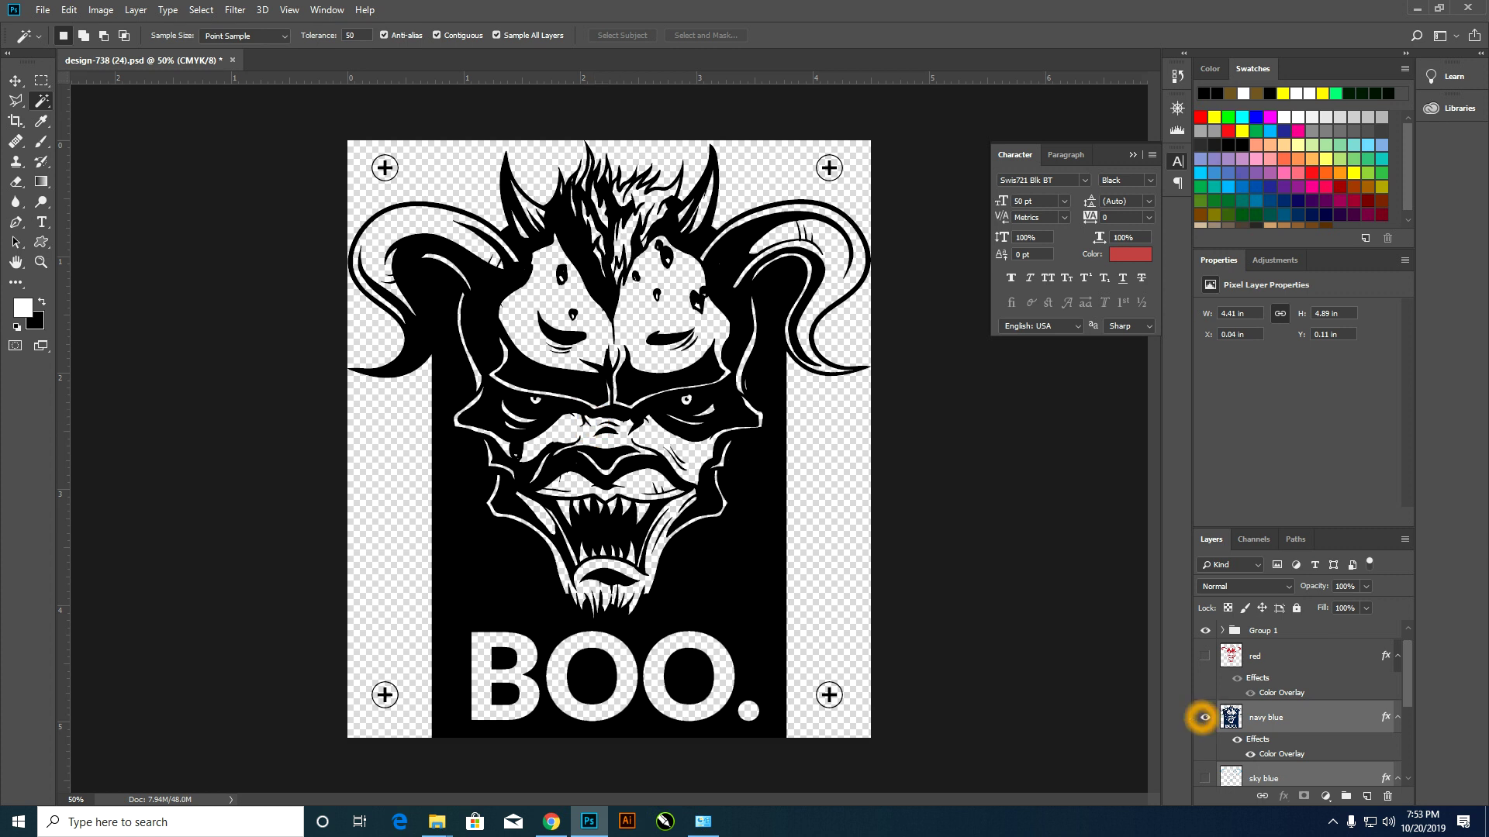
click(1204, 717)
scroll(1205, 713, down, 2)
click(1205, 701)
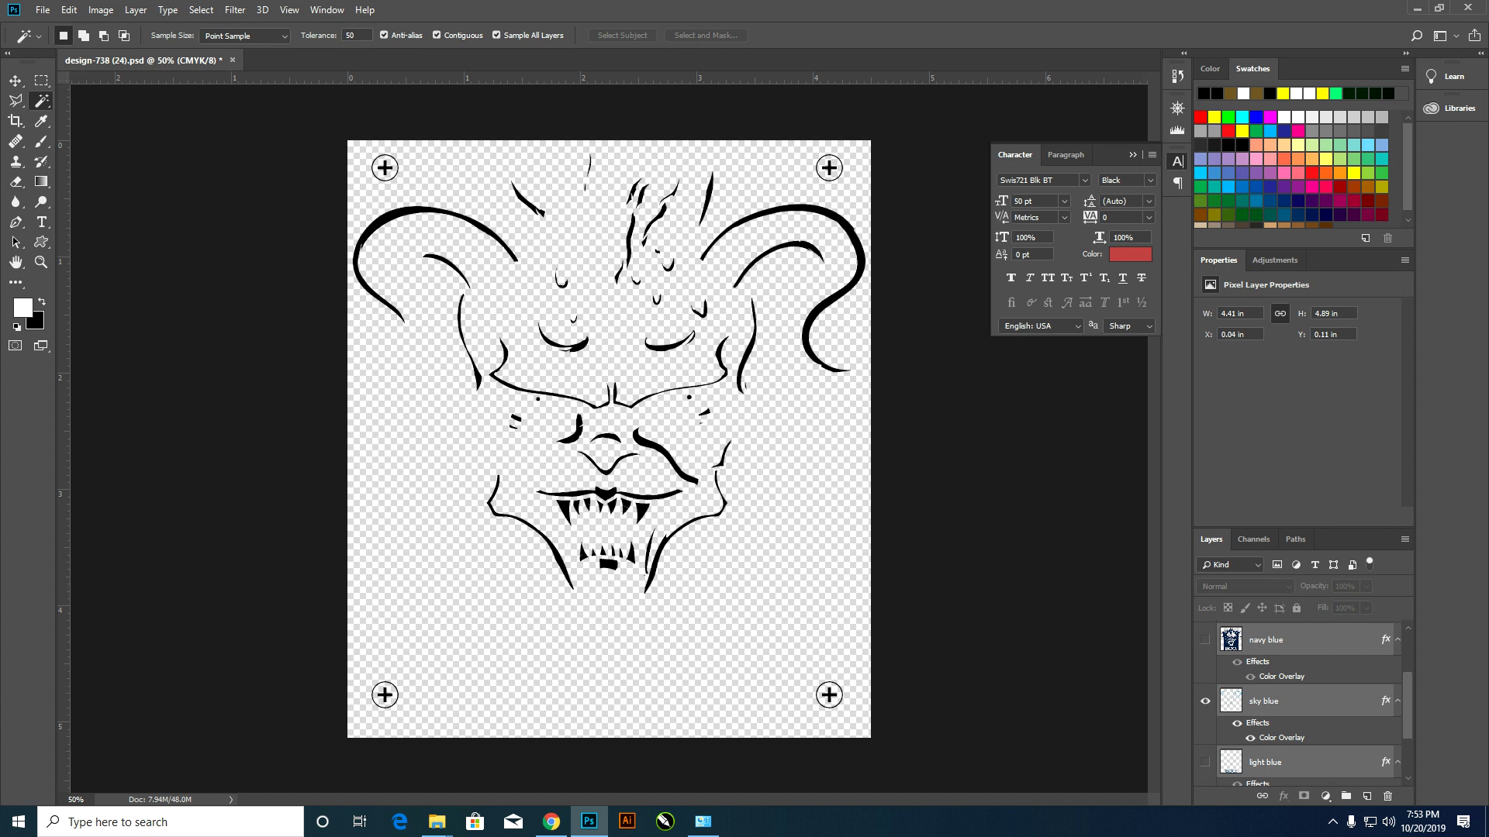
scroll(1302, 702, down, 2)
click(1205, 643)
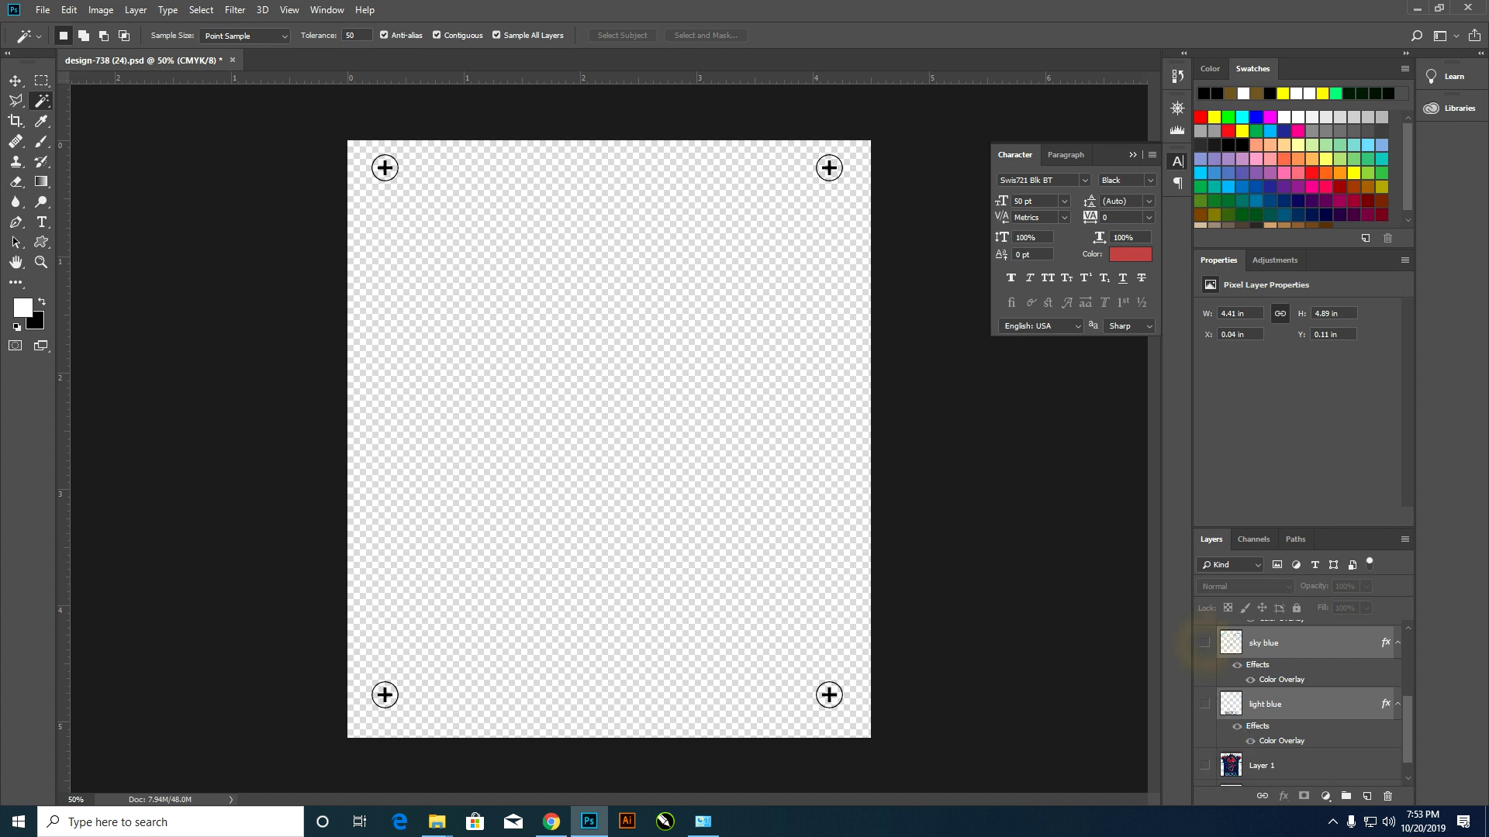
click(1204, 704)
click(1001, 649)
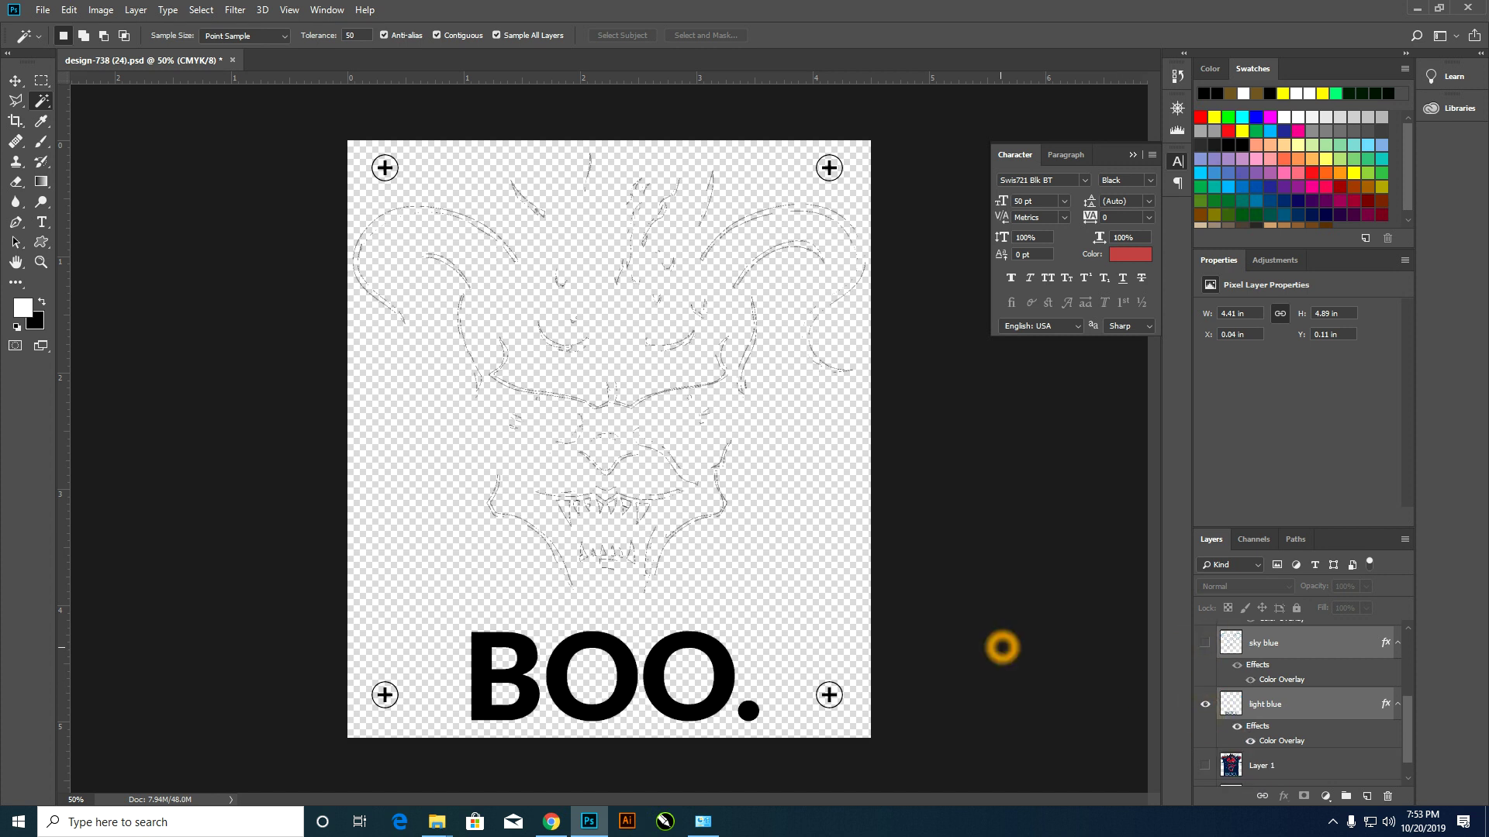